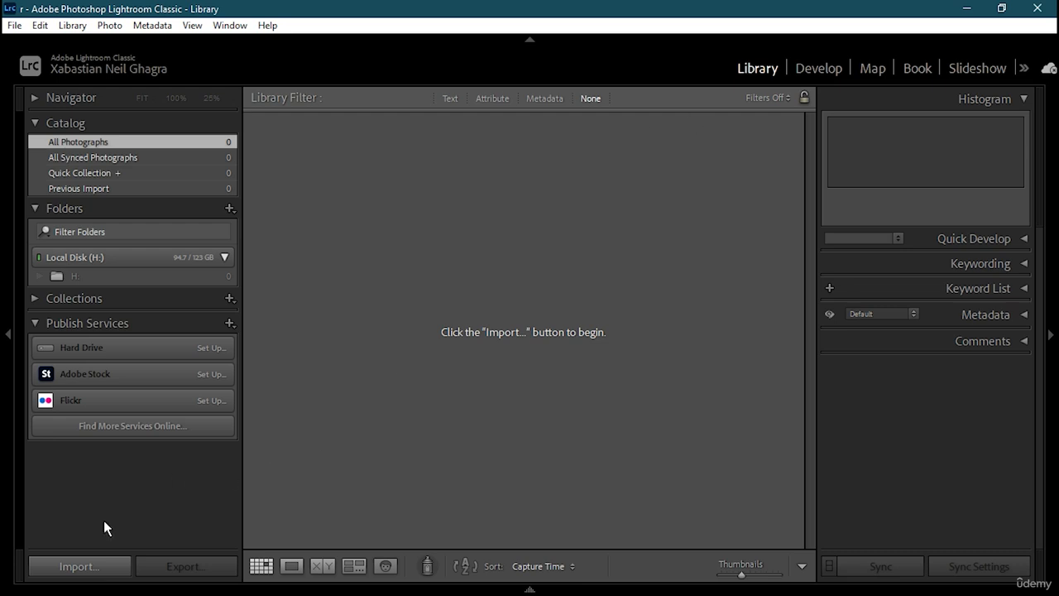
Import only the domed church photo and the photo of the child on the sofa from Local Disk (H:) using Add
click(120, 563)
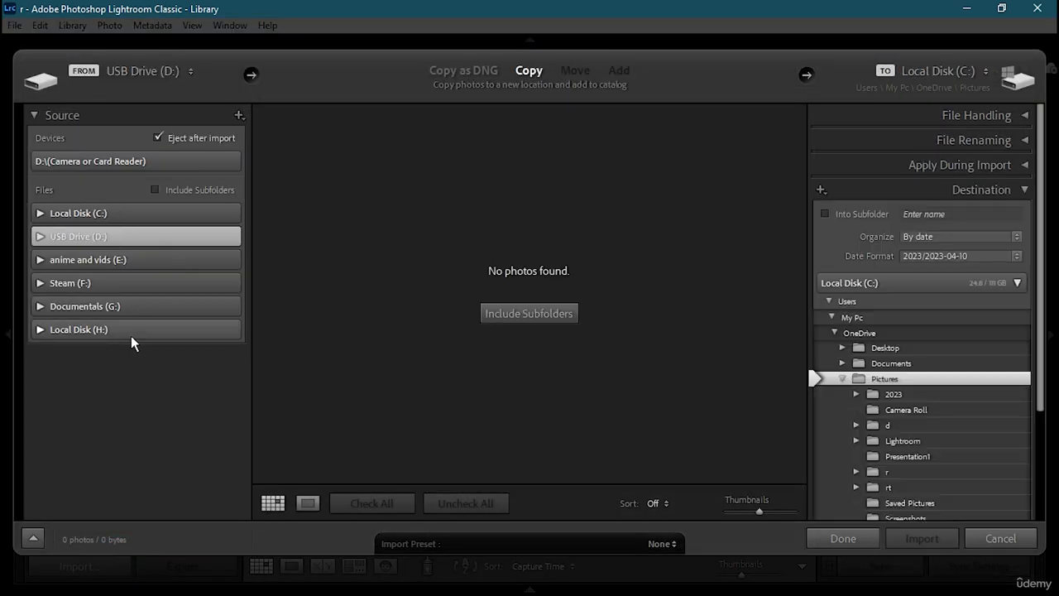
click(120, 332)
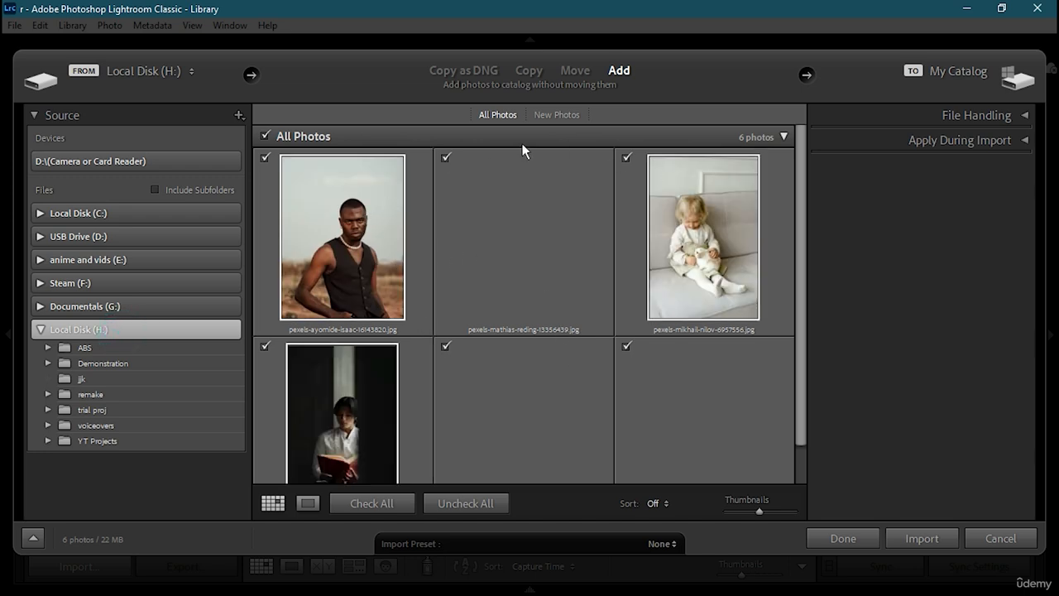
click(454, 502)
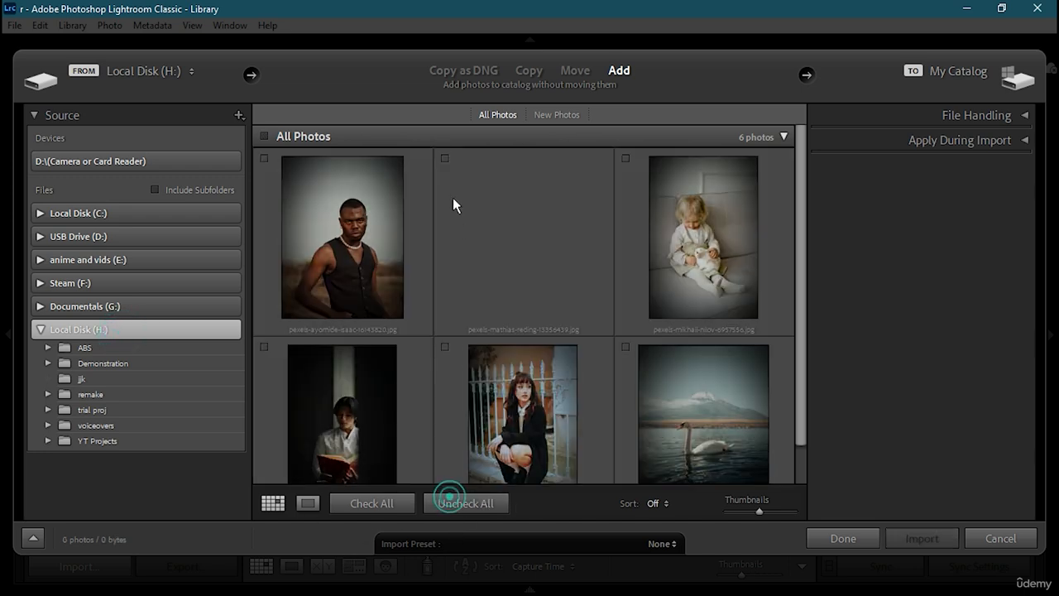
click(446, 157)
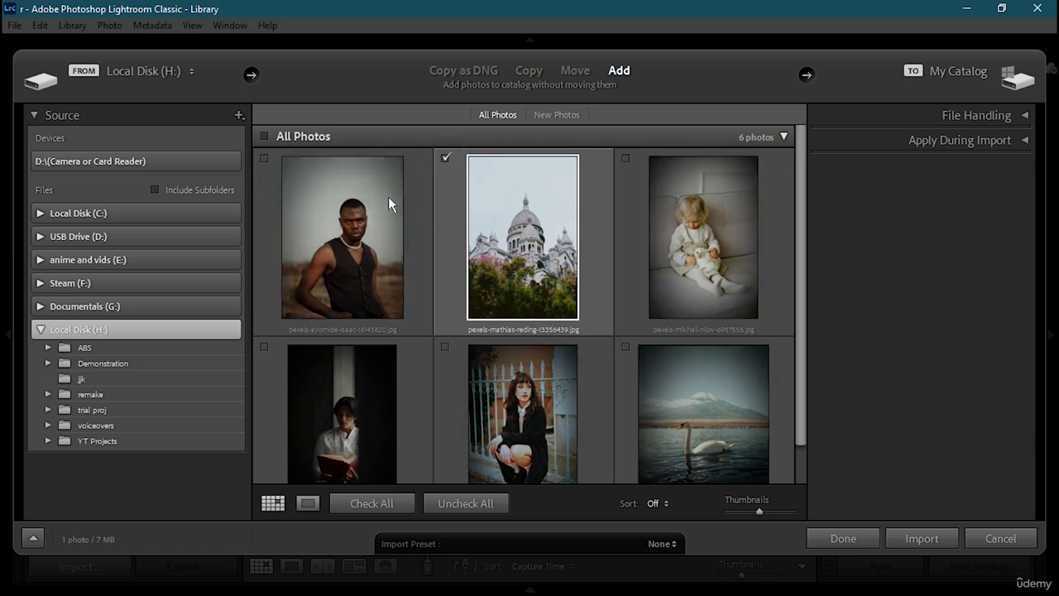
click(625, 158)
click(915, 538)
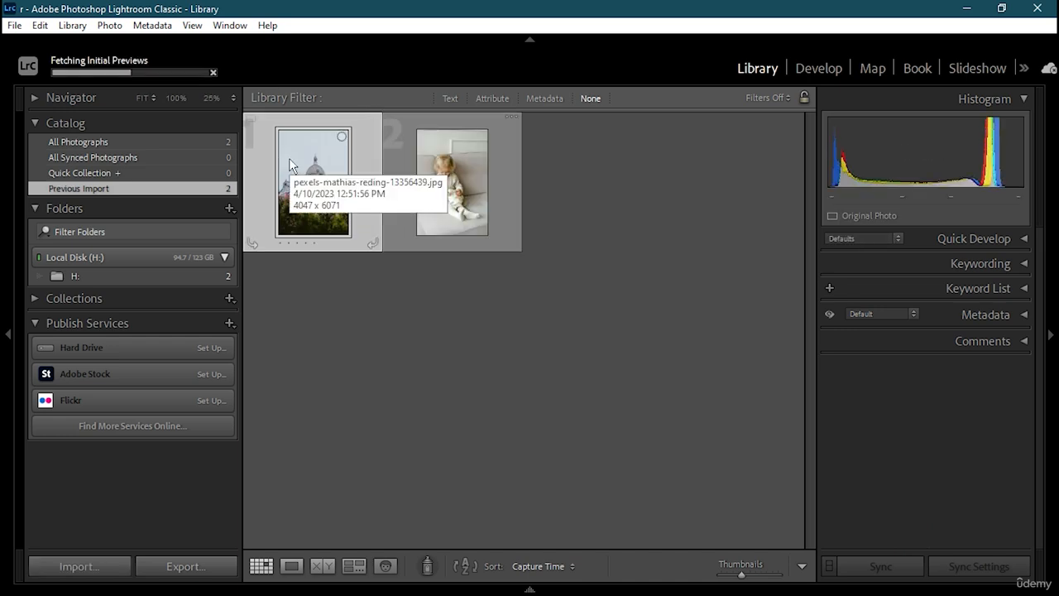
Select the imported domed church photo and open it in the large single-photo view
click(429, 296)
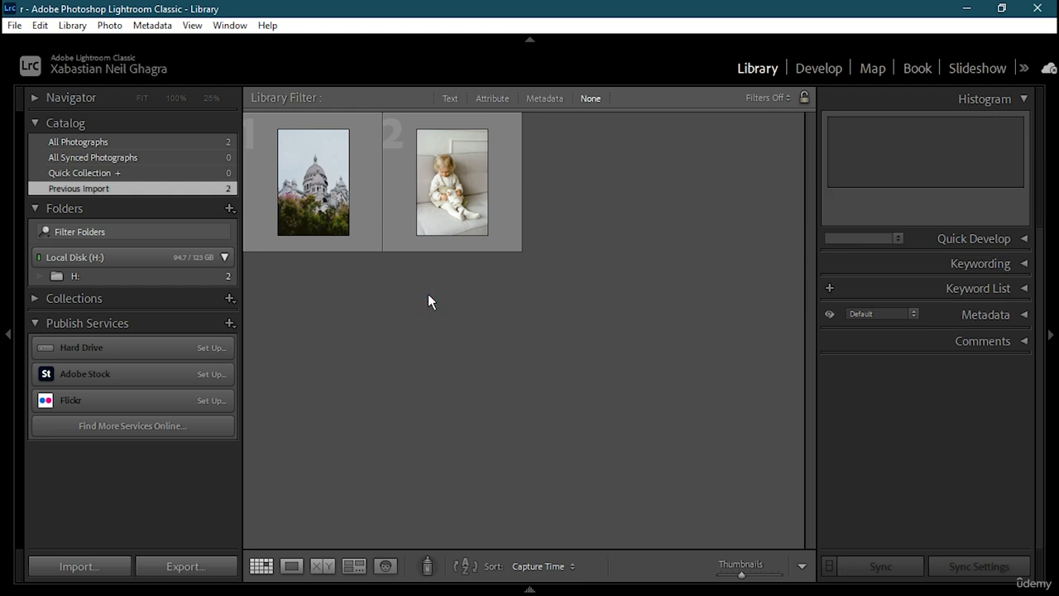
click(345, 199)
double_click(347, 197)
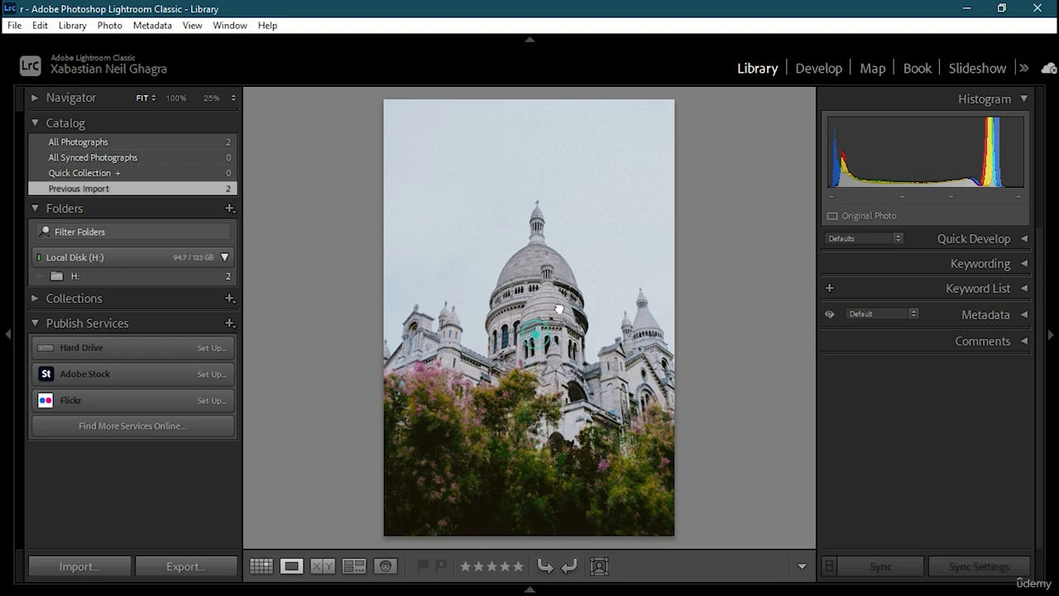
Inspect the church dome up close at 25% zoom and return to the fitted view
click(559, 306)
drag(589, 301, 649, 407)
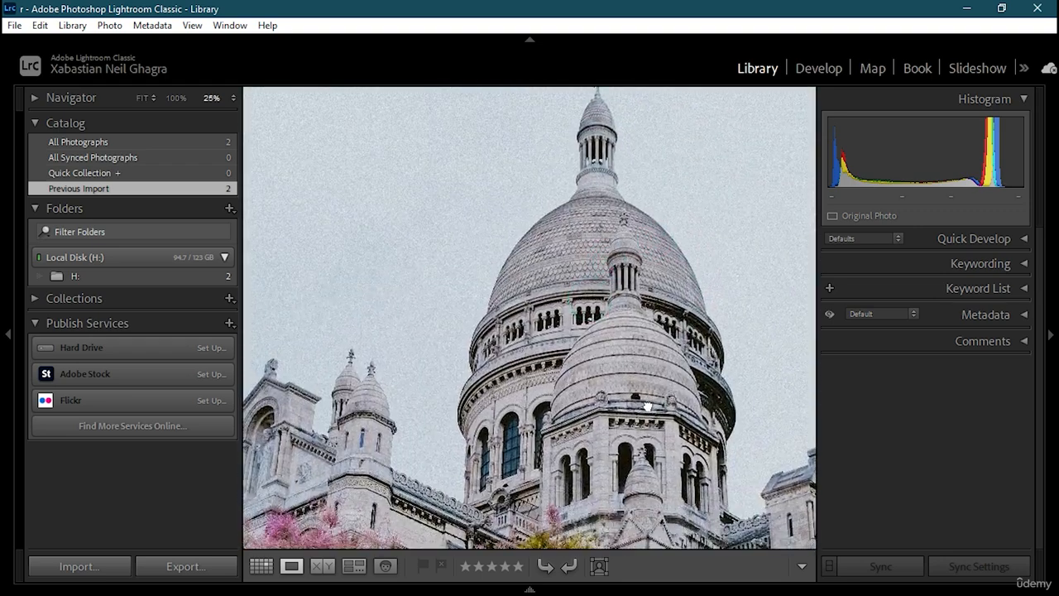
click(612, 334)
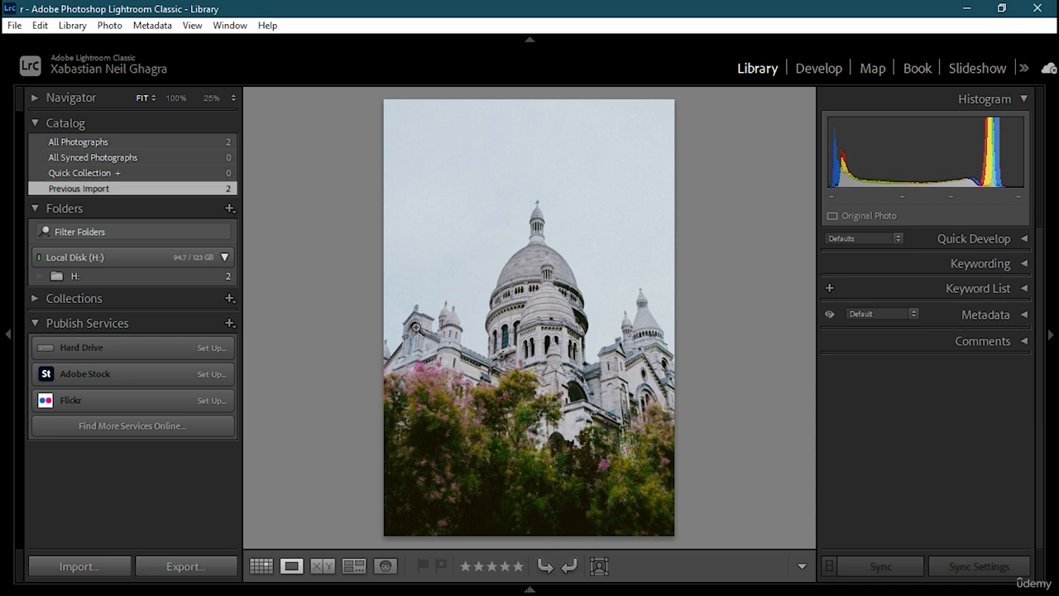
Switch the church photo to the Develop module and collapse the LRT group in the Presets list
click(801, 73)
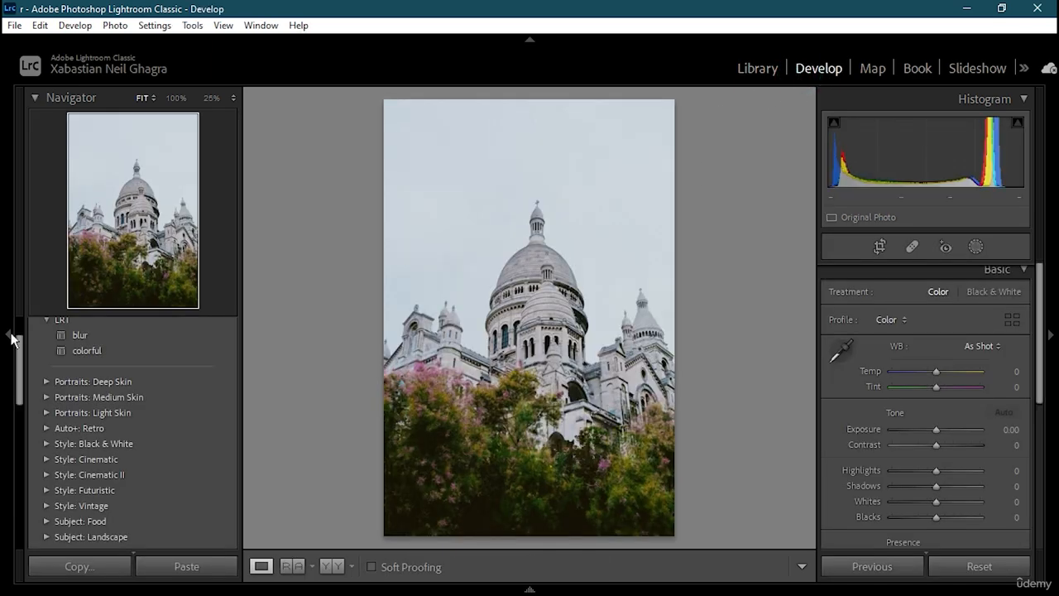
scroll(162, 364, up, 2)
click(35, 329)
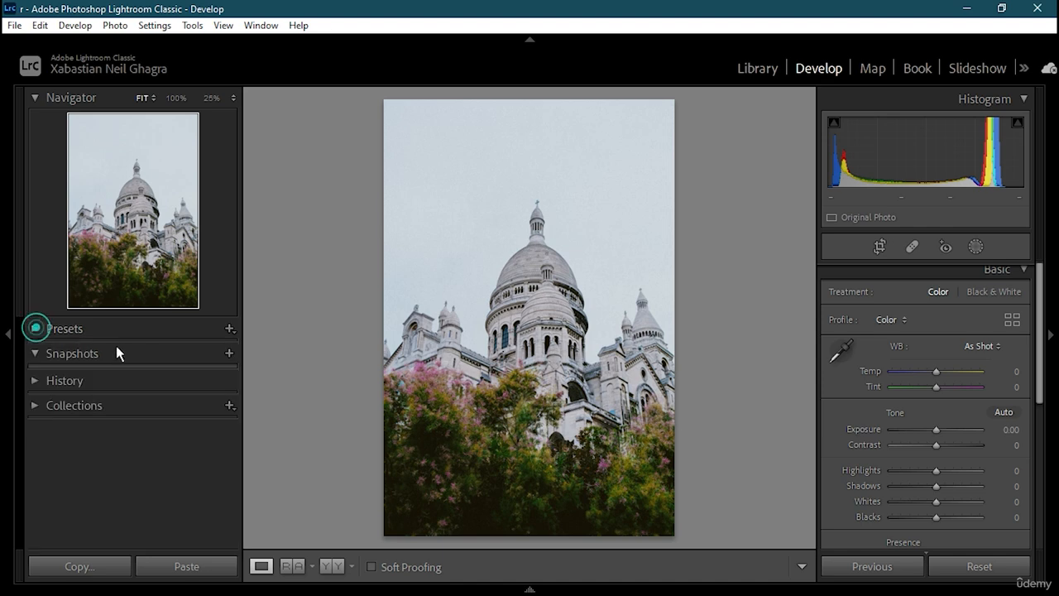
click(36, 330)
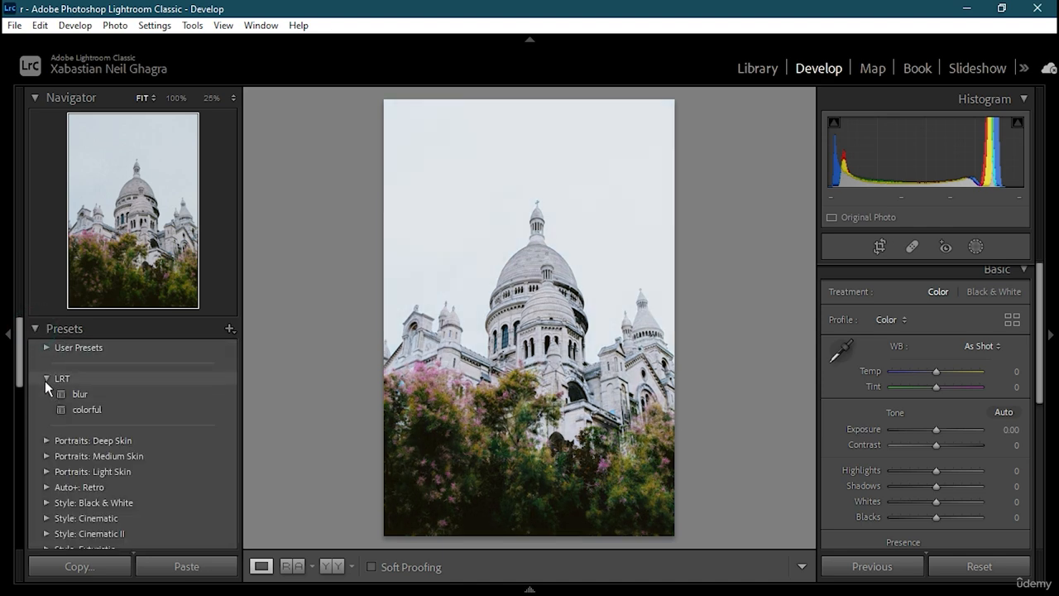
click(48, 379)
Examine the available preset groups, from the Portraits, Style and Subject groups to the Color, Creative, B&W and Classic groups
scroll(98, 379, down, 10)
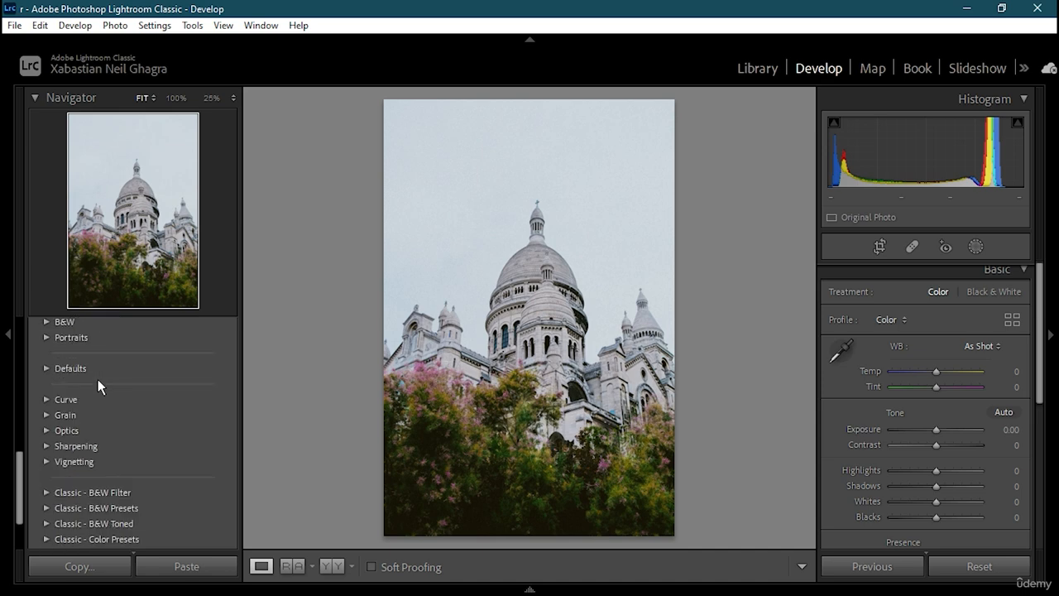
scroll(98, 379, up, 10)
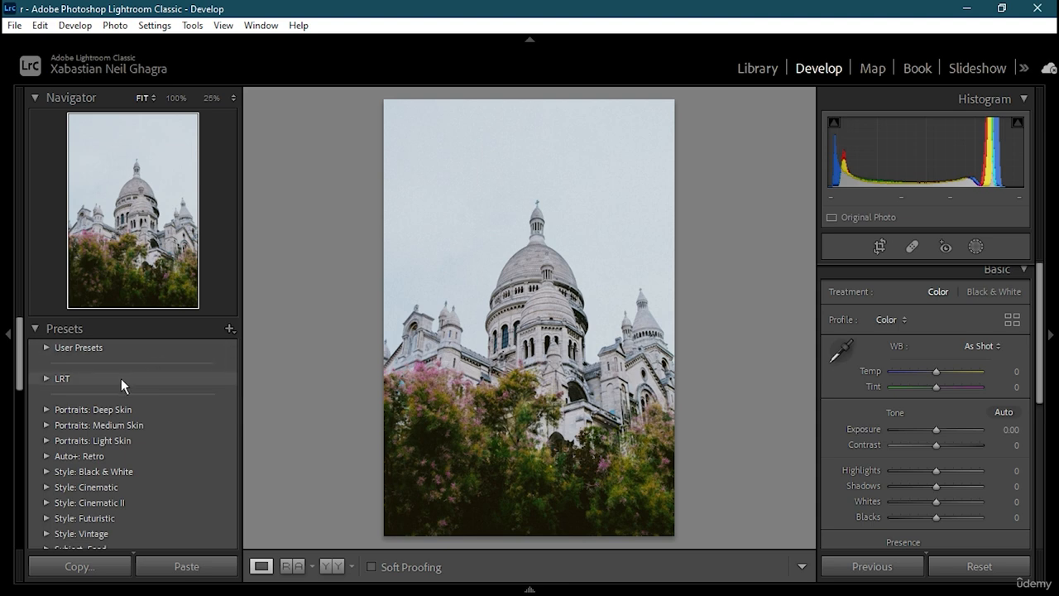
scroll(52, 399, down, 2)
scroll(87, 405, down, 2)
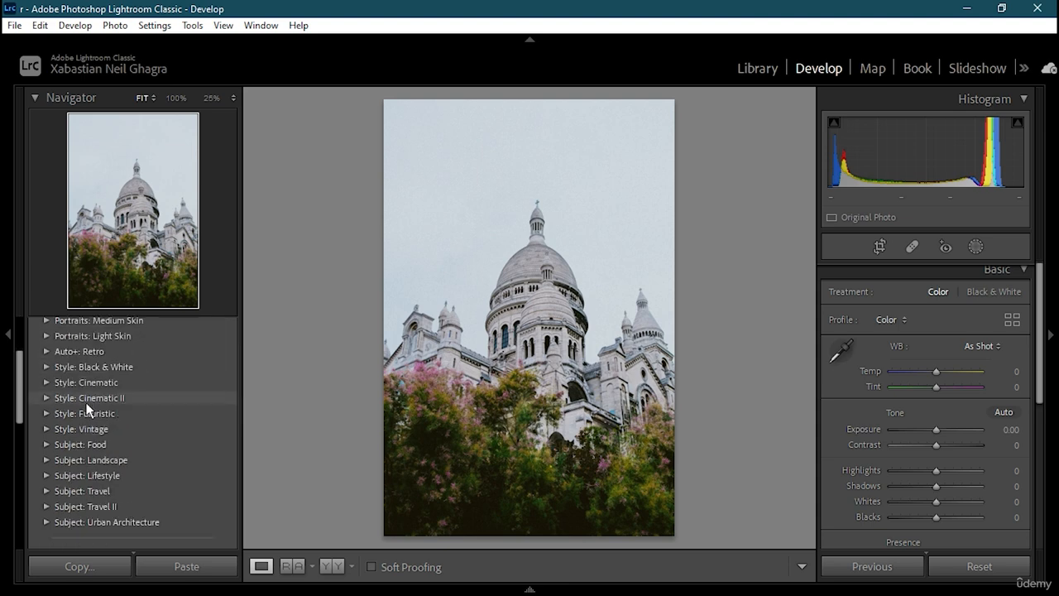
scroll(120, 496, down, 2)
scroll(115, 441, up, 6)
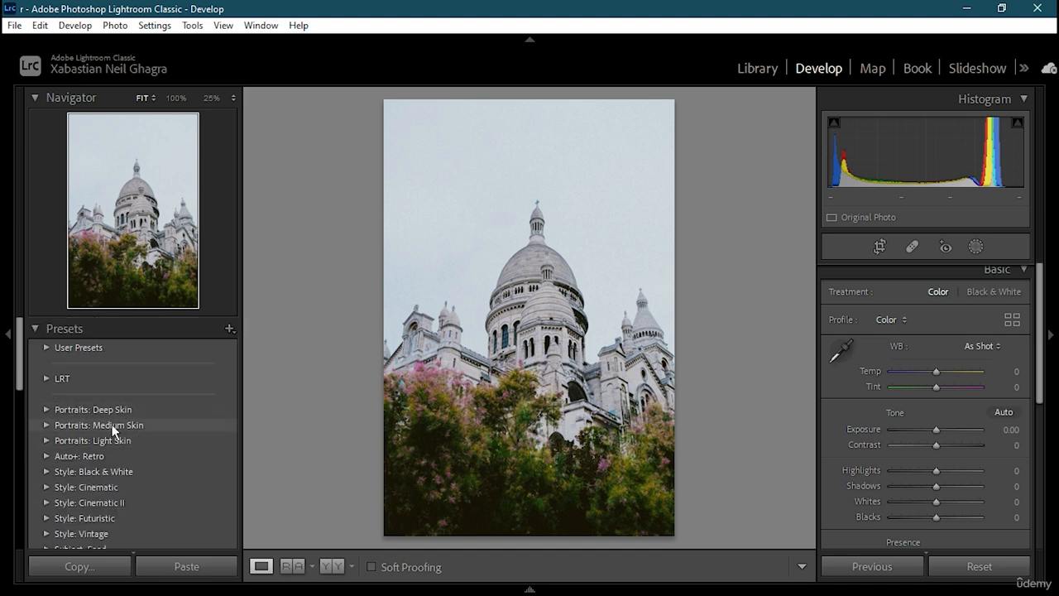
scroll(143, 437, down, 2)
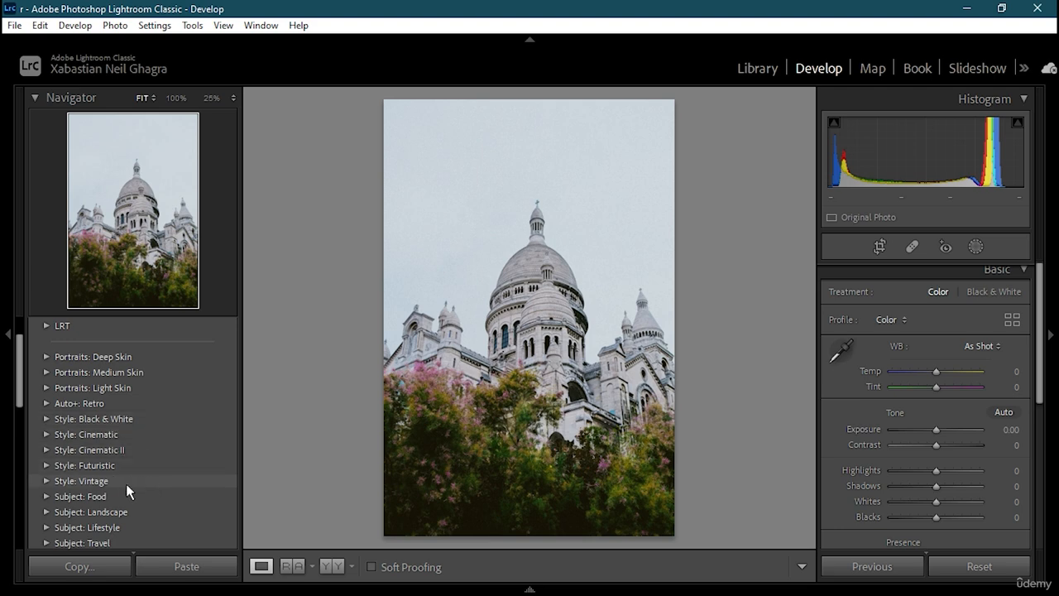
scroll(149, 511, down, 2)
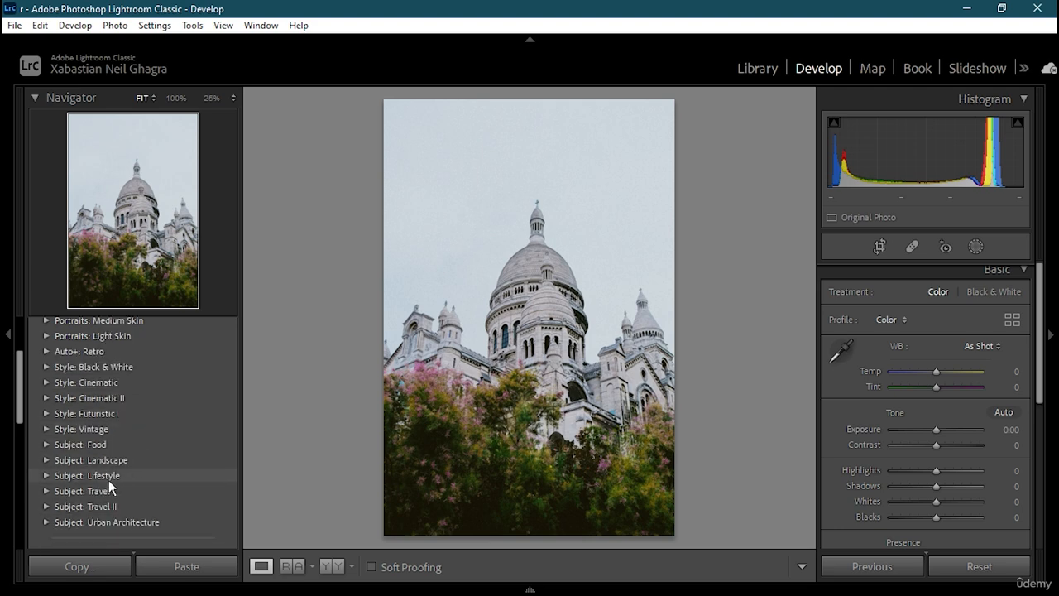
scroll(198, 504, down, 2)
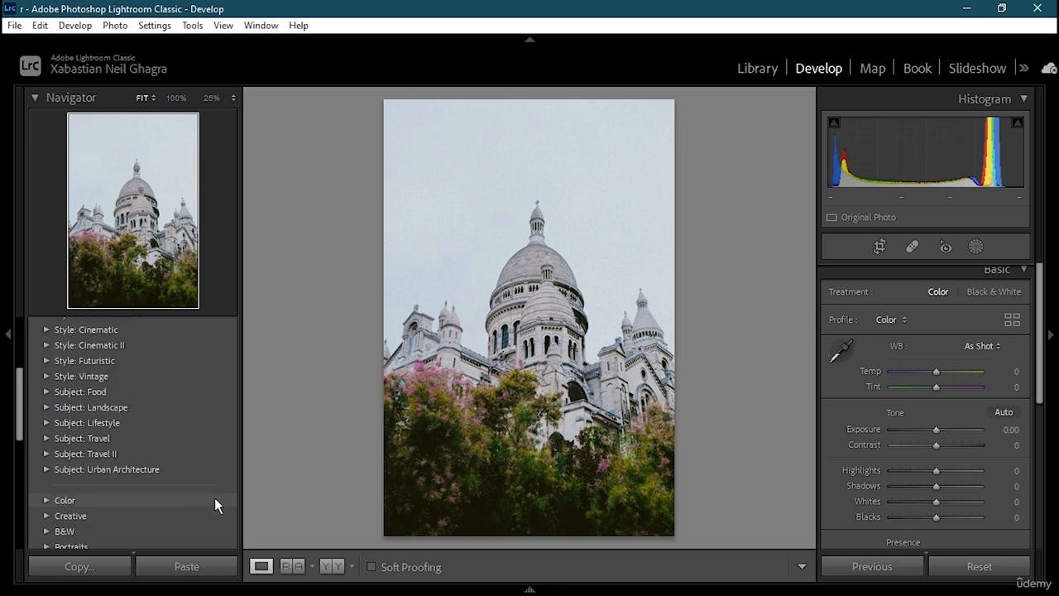
scroll(130, 487, down, 2)
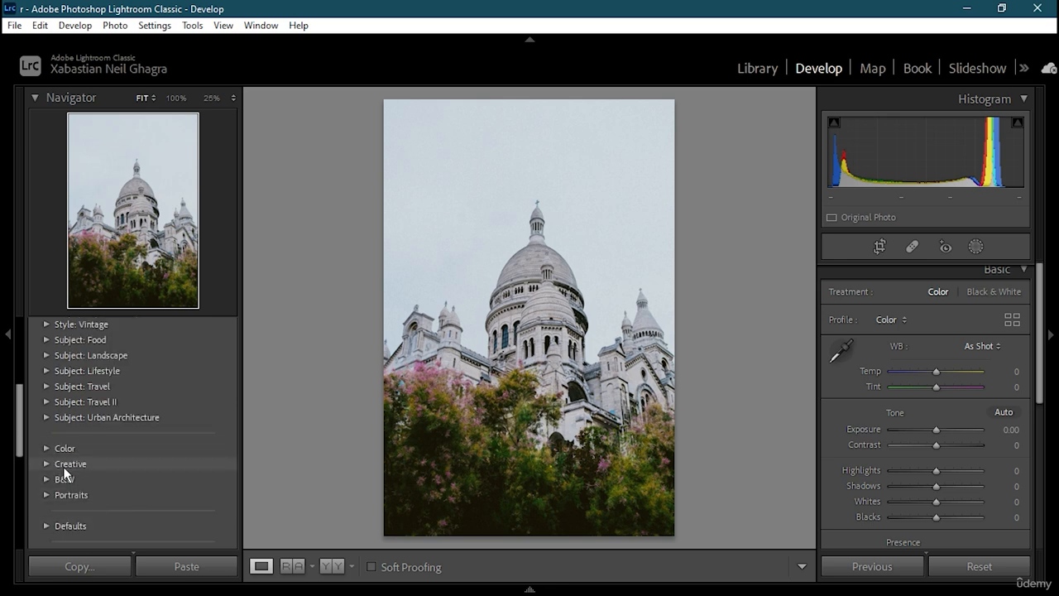
scroll(102, 485, down, 2)
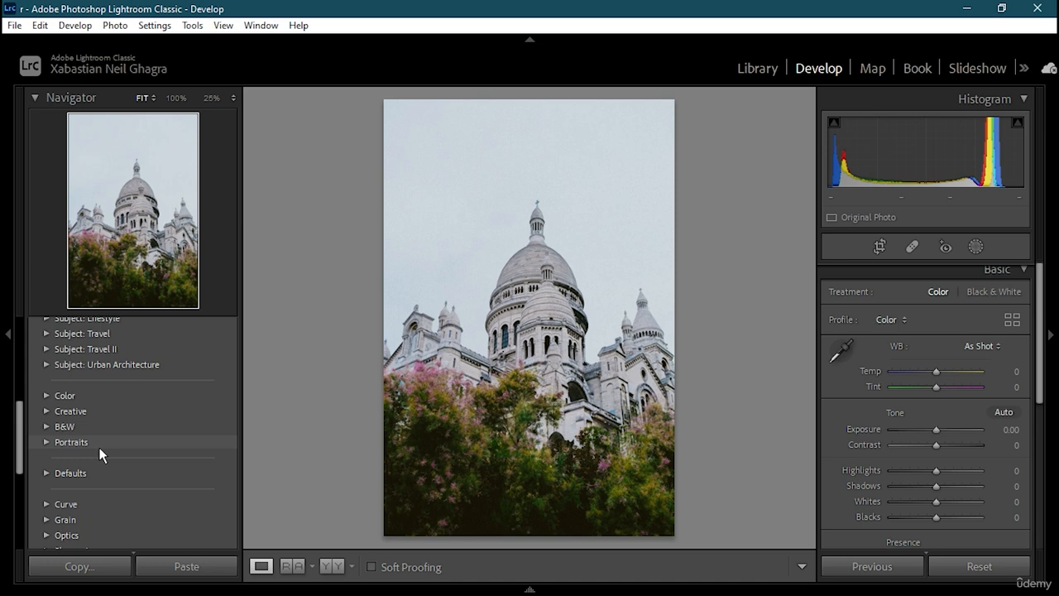
scroll(144, 444, up, 5)
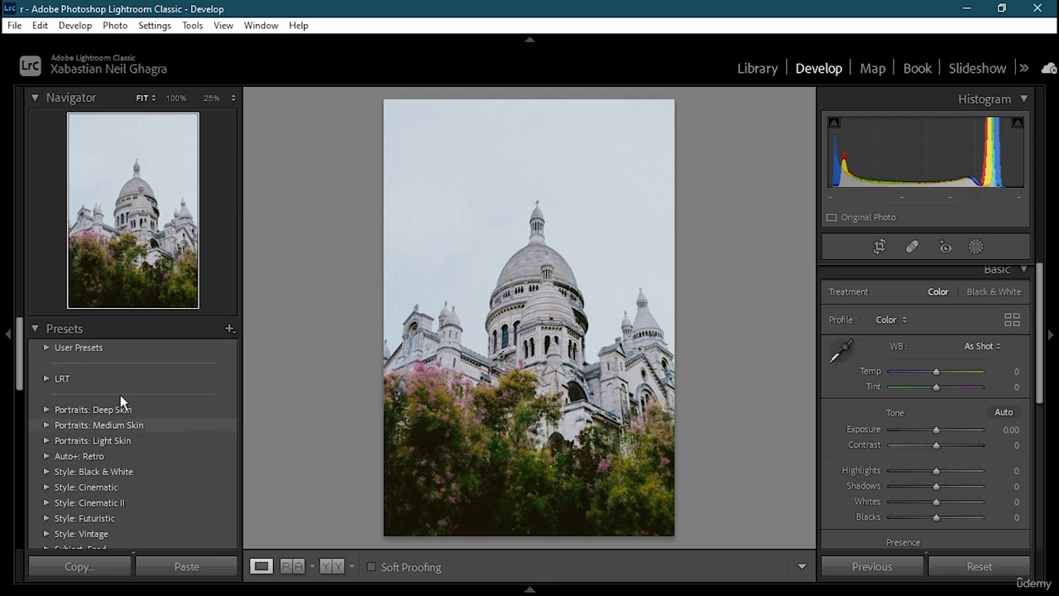
scroll(134, 470, down, 2)
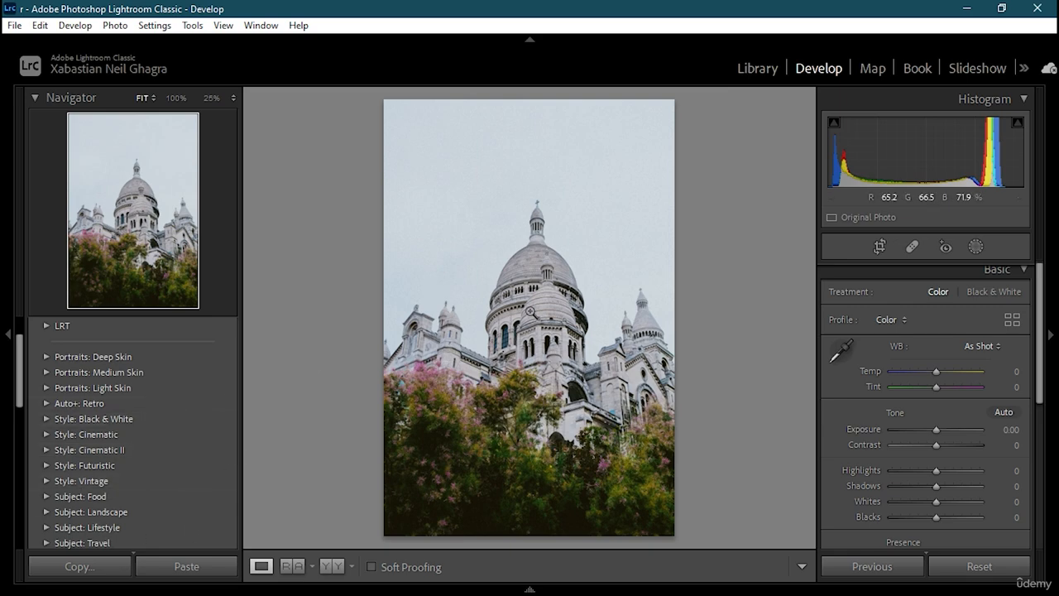
click(537, 352)
click(536, 352)
scroll(102, 409, down, 2)
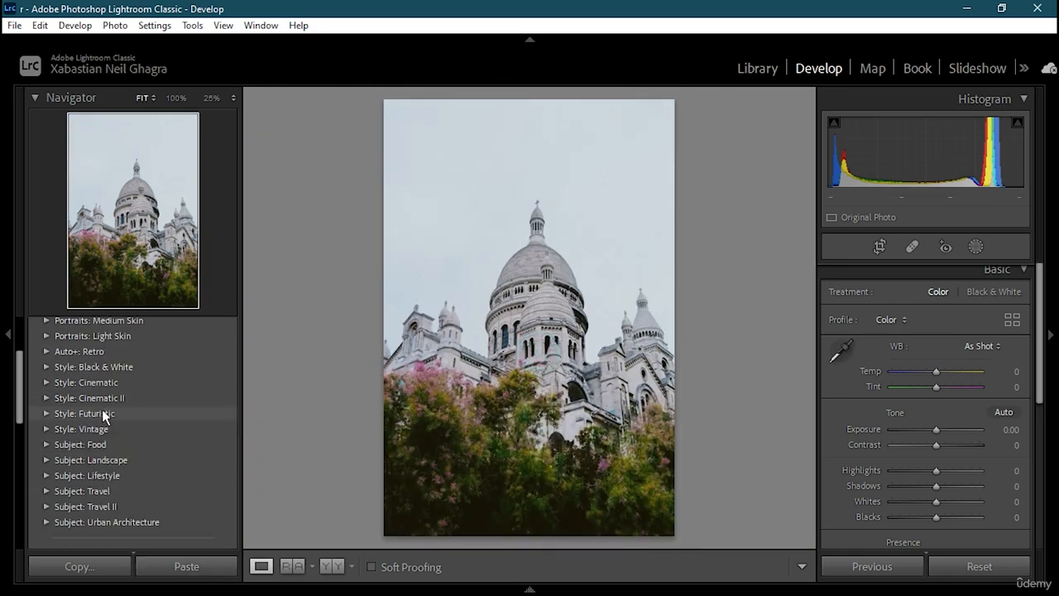
Look through the presets in the Subject: Urban Architecture group and close the group
click(106, 523)
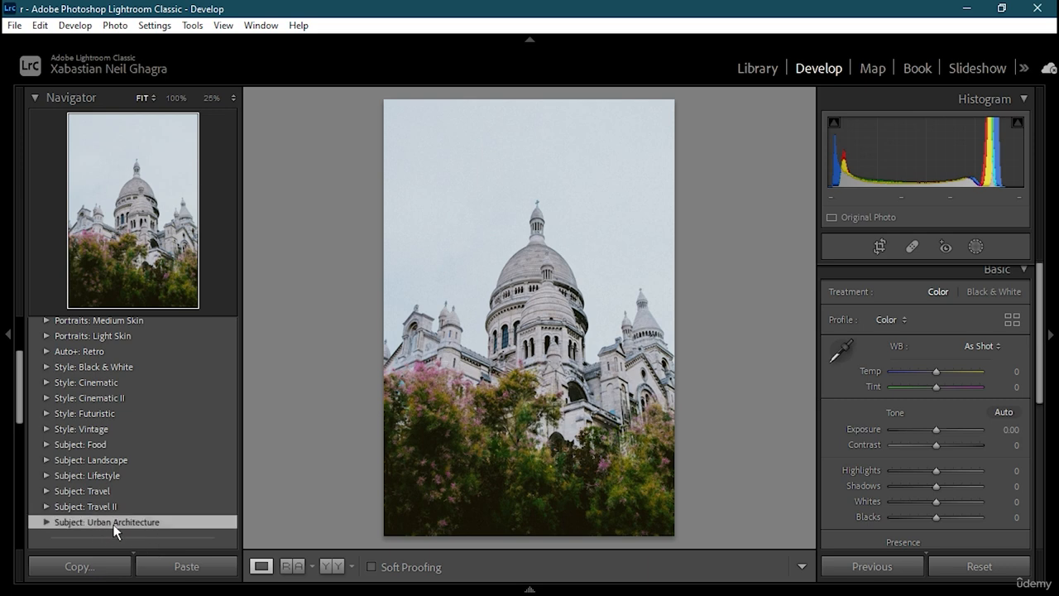
scroll(166, 483, down, 2)
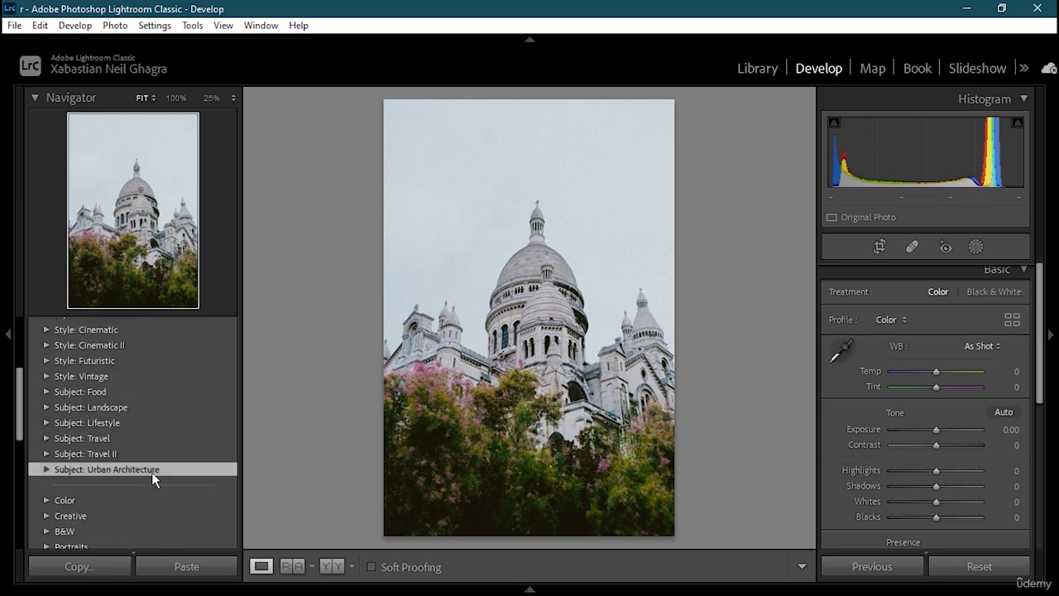
click(45, 469)
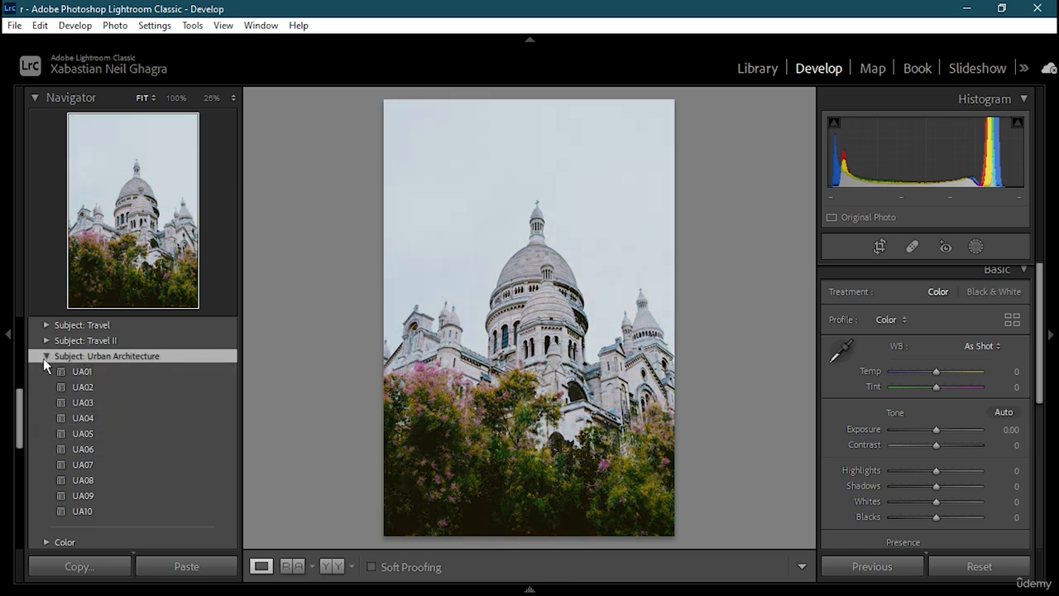
click(46, 357)
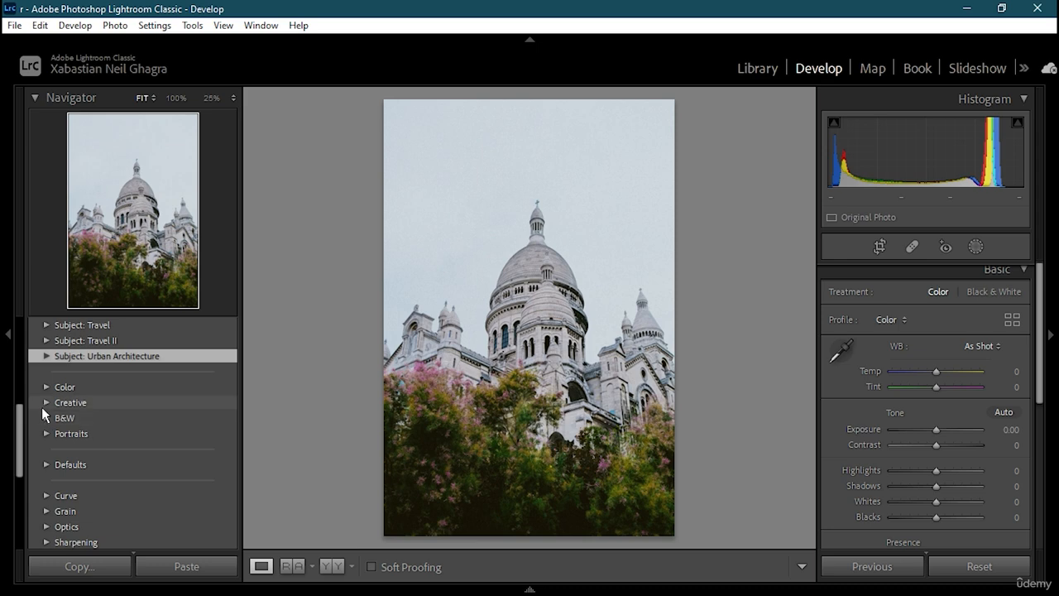
Apply the High Contrast & Detail preset from the Color group to the church photo and check the dome at 25% zoom
click(46, 387)
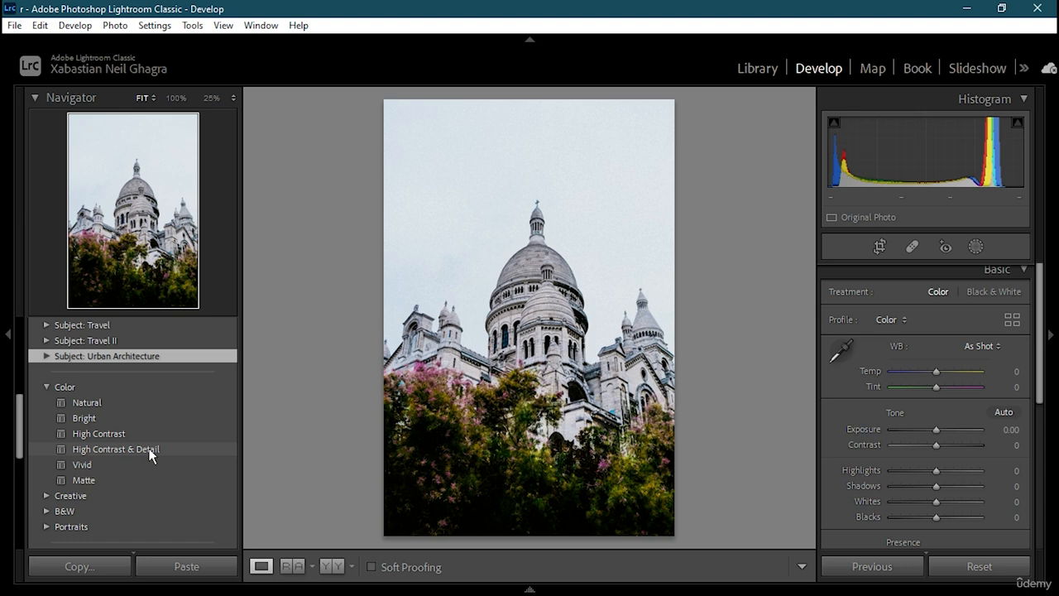
click(150, 450)
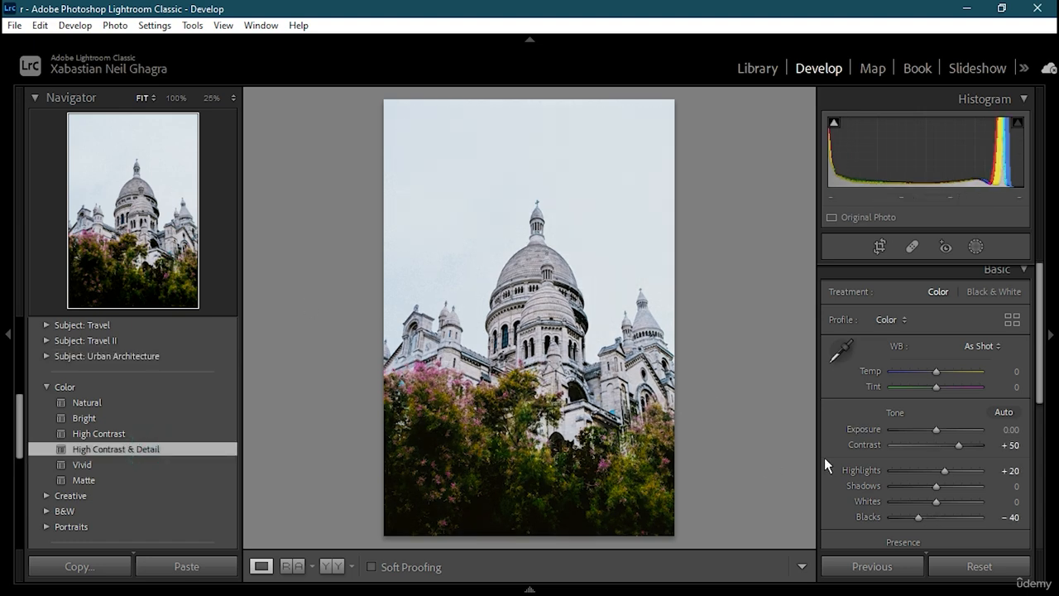
click(128, 216)
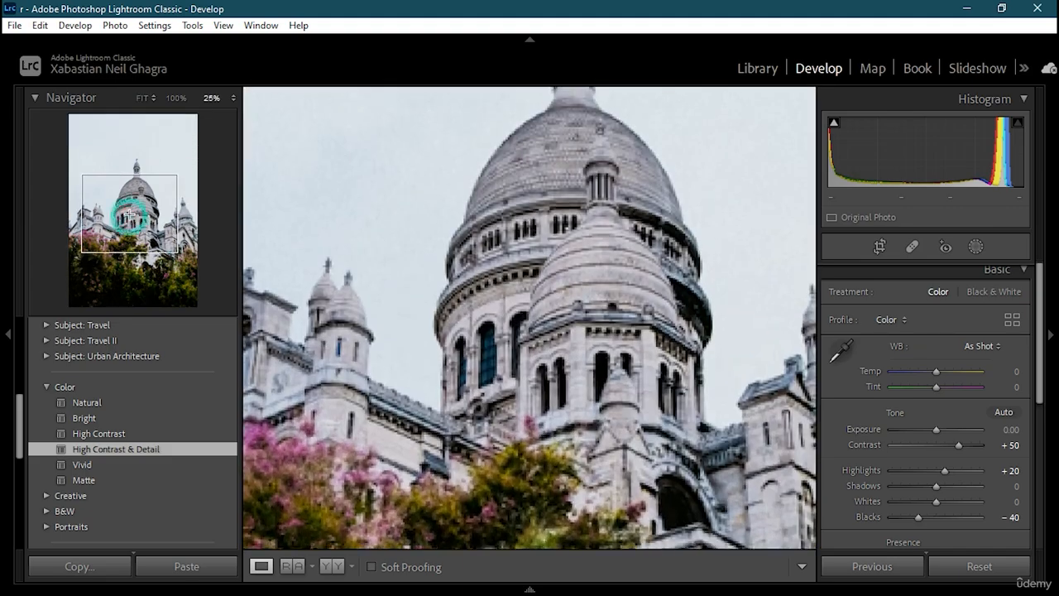
drag(128, 216, 122, 238)
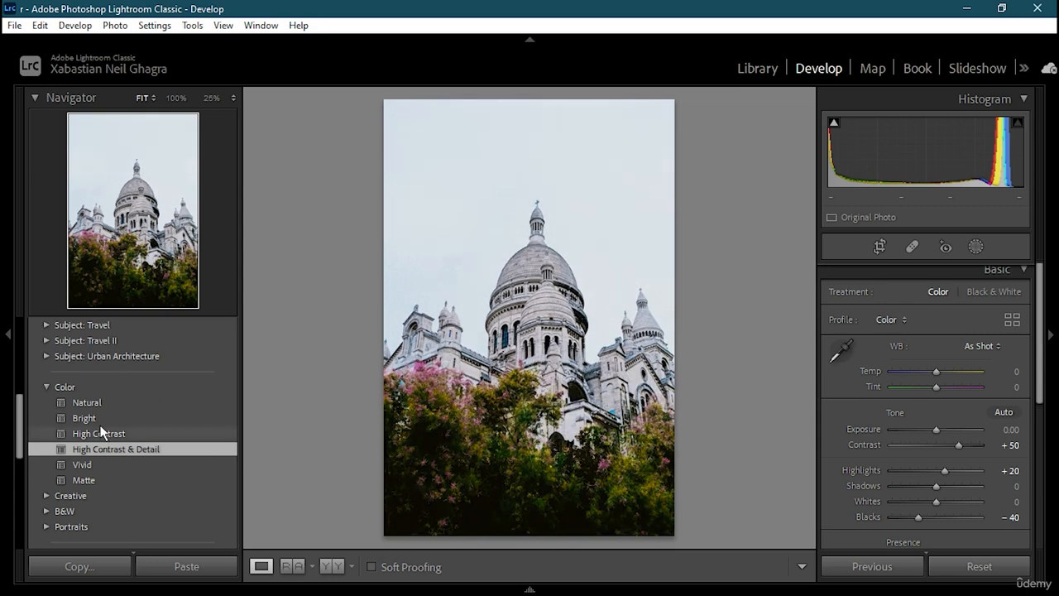
click(46, 386)
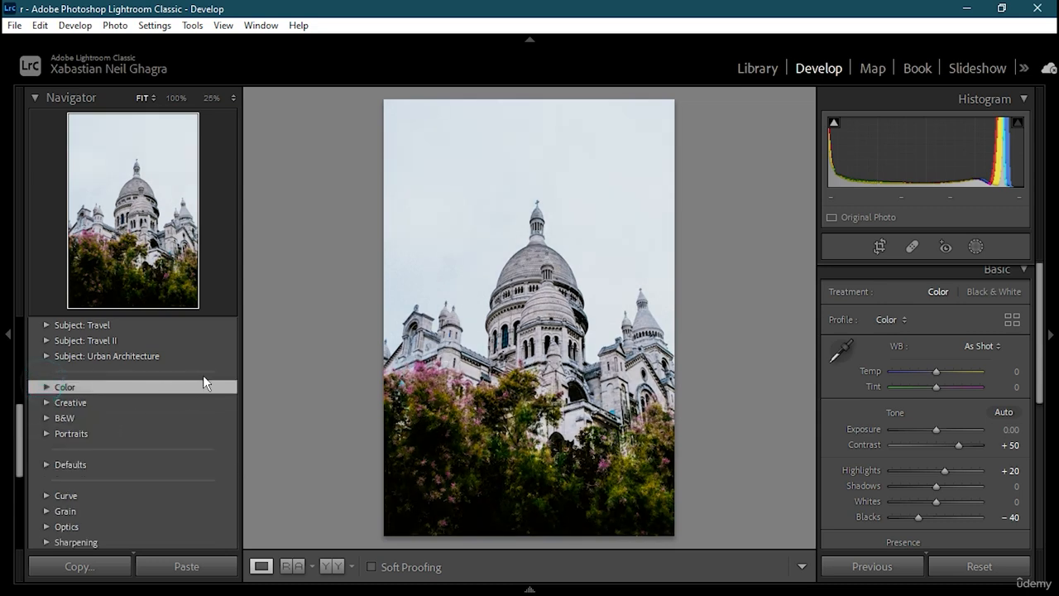
Open the Style: Futuristic preset group and preview its presets FT01 to FT12 on the church photo
scroll(136, 398, up, 5)
scroll(121, 377, up, 1)
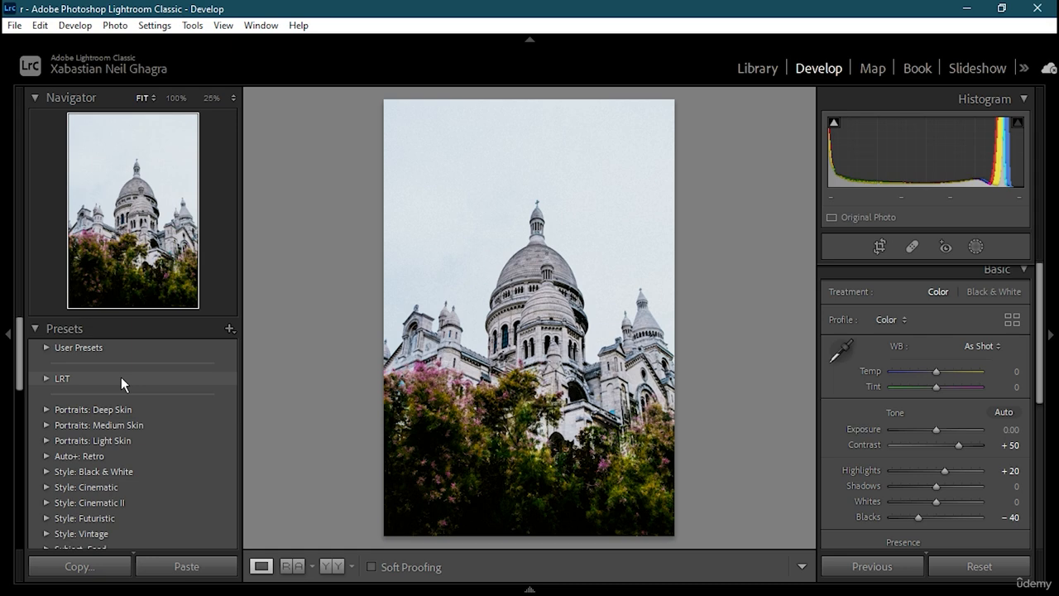
scroll(121, 377, down, 3)
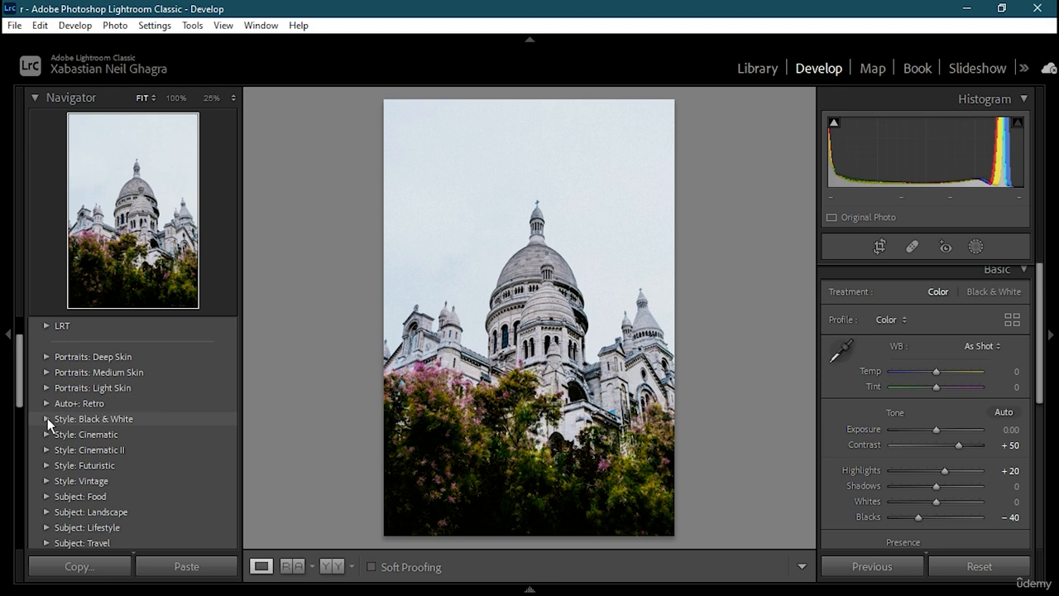
click(47, 465)
scroll(145, 457, down, 3)
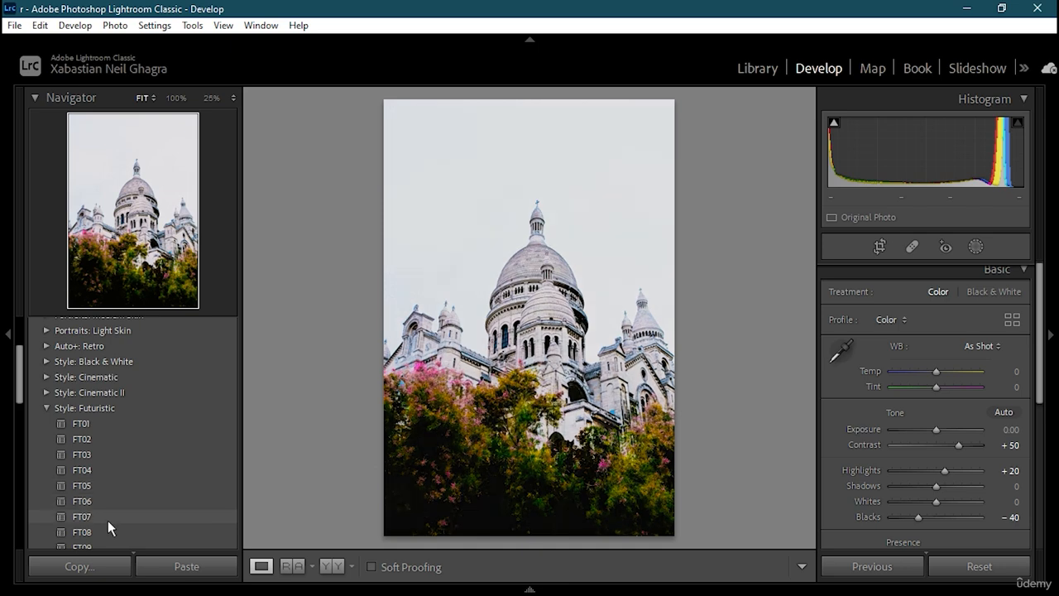
scroll(108, 532, down, 5)
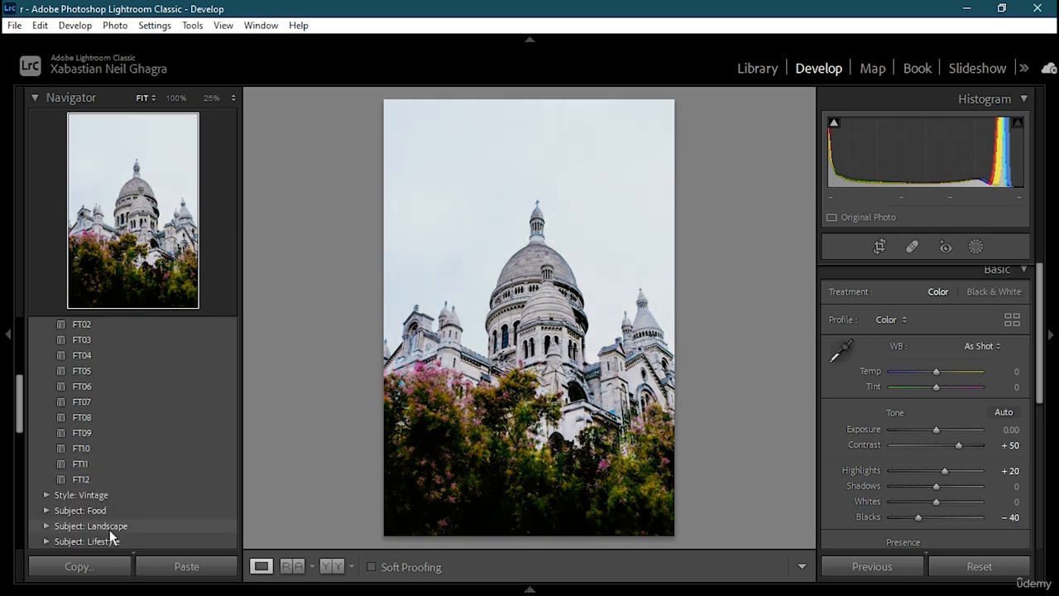
Apply the VN07 preset from the Style: Vintage group to the church photo and check the dome at 25% zoom
click(46, 494)
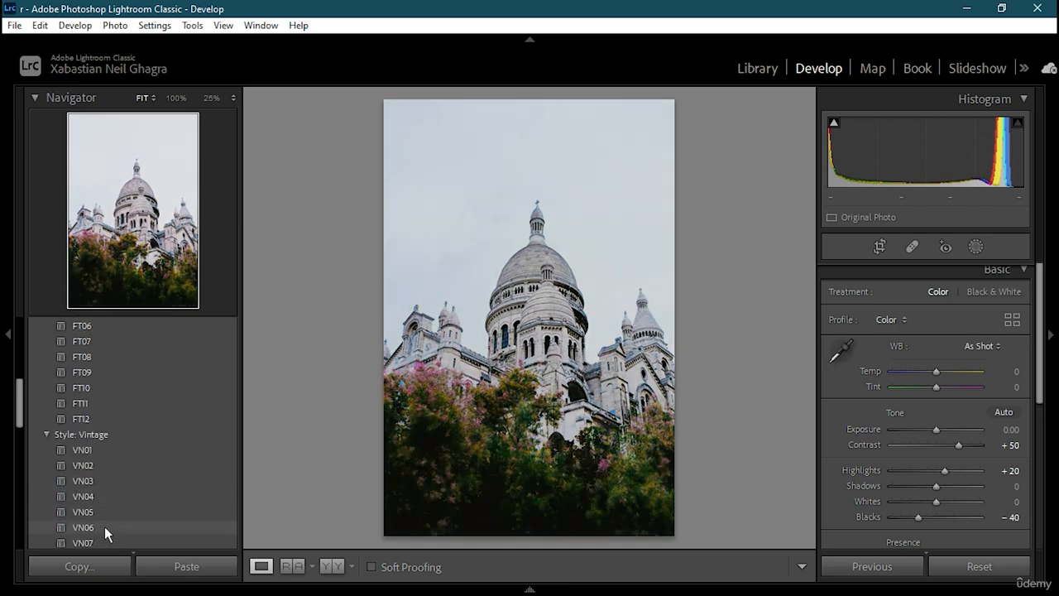
scroll(113, 515, down, 3)
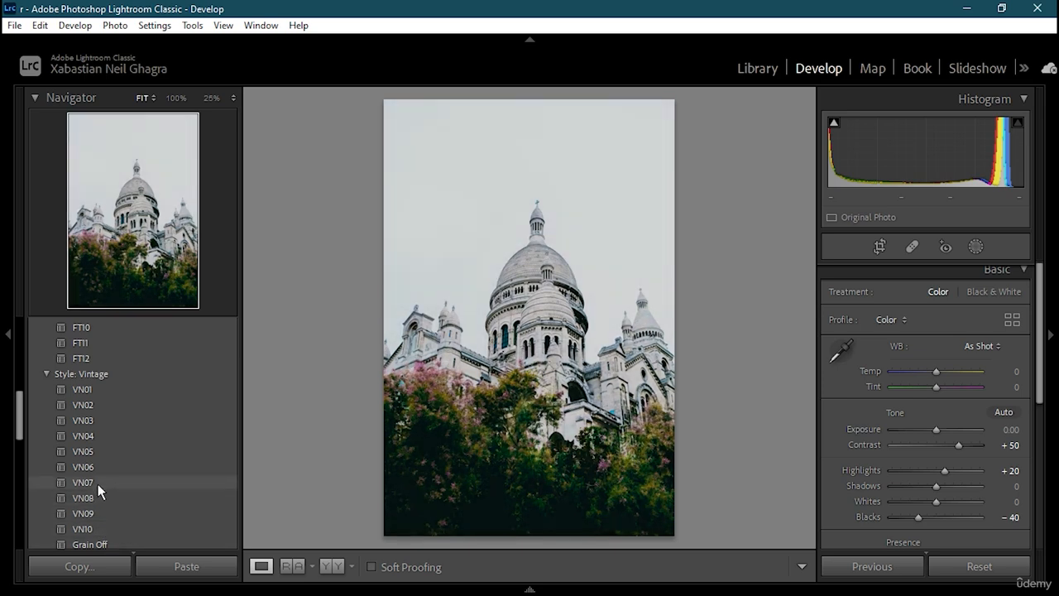
click(98, 484)
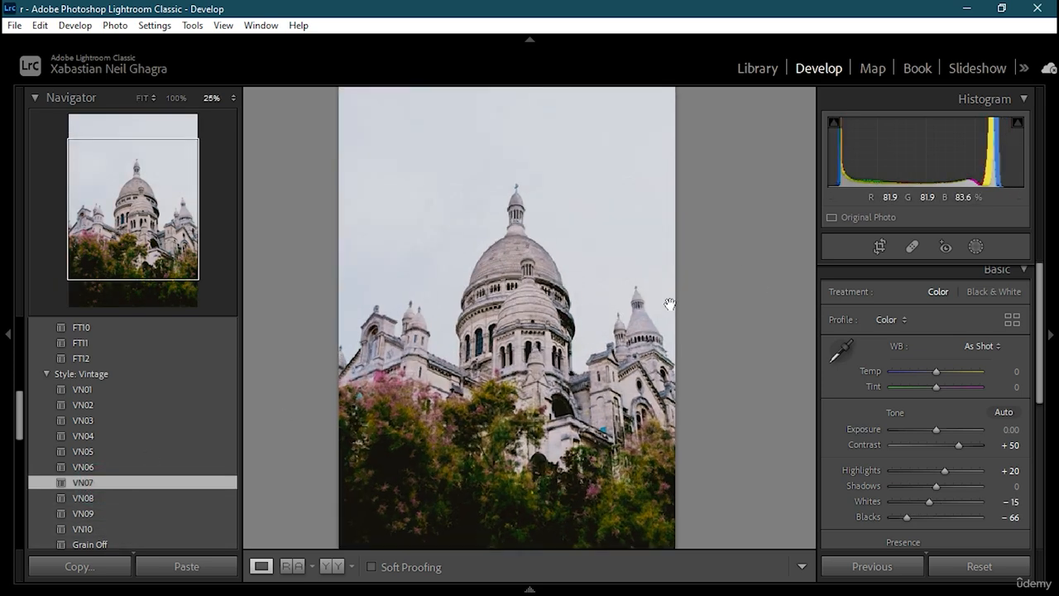
click(667, 303)
drag(324, 323, 464, 284)
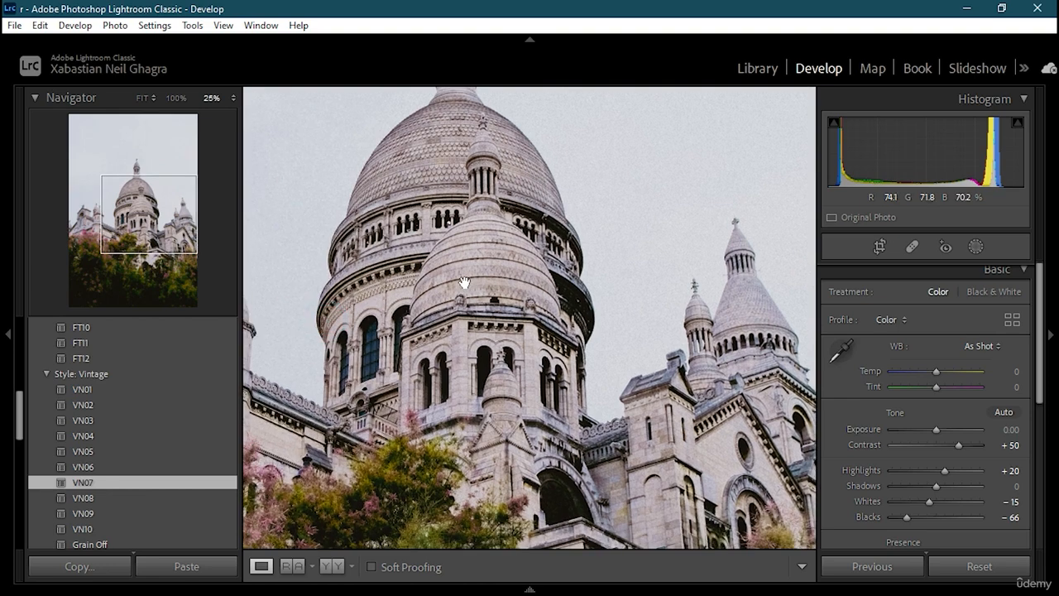
click(458, 284)
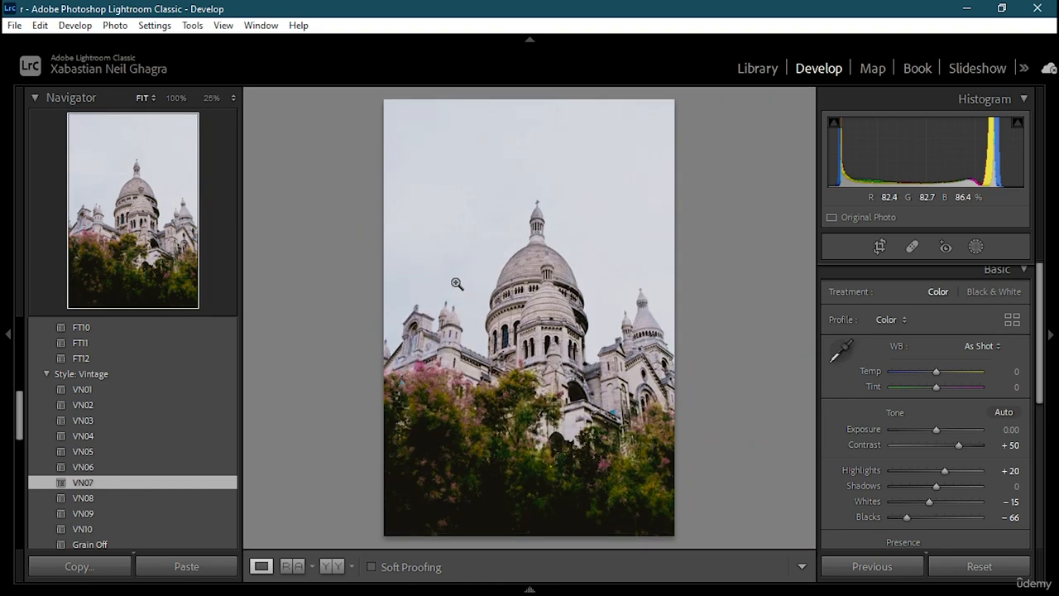
Collapse the Style: Vintage and Style: Futuristic preset groups
click(55, 372)
scroll(48, 364, up, 5)
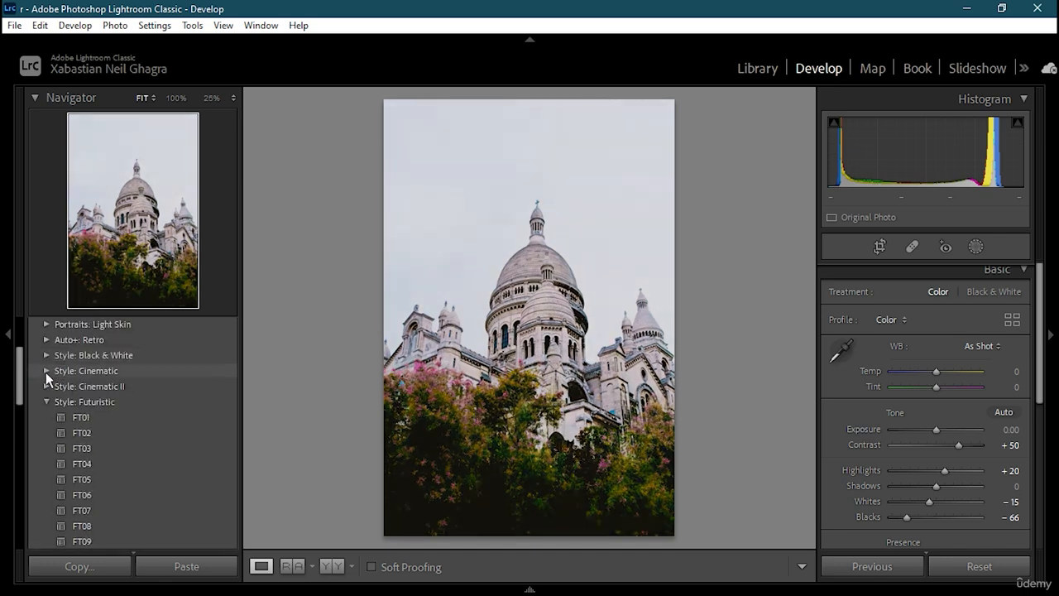
click(46, 401)
scroll(114, 417, up, 5)
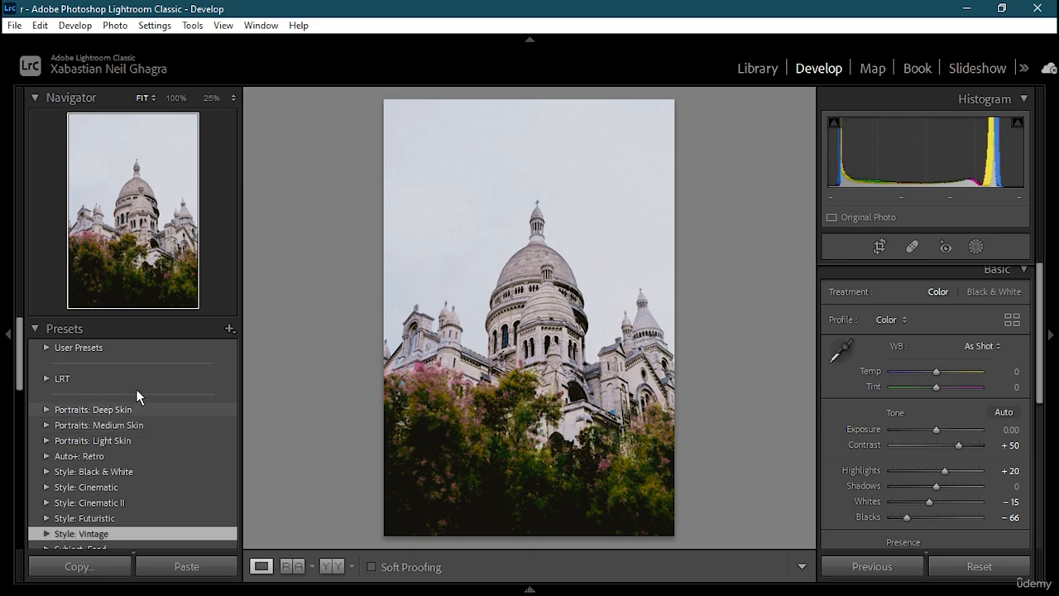
Look through the Downloads folder in the Import Preset dialog and close it without importing a preset
click(230, 331)
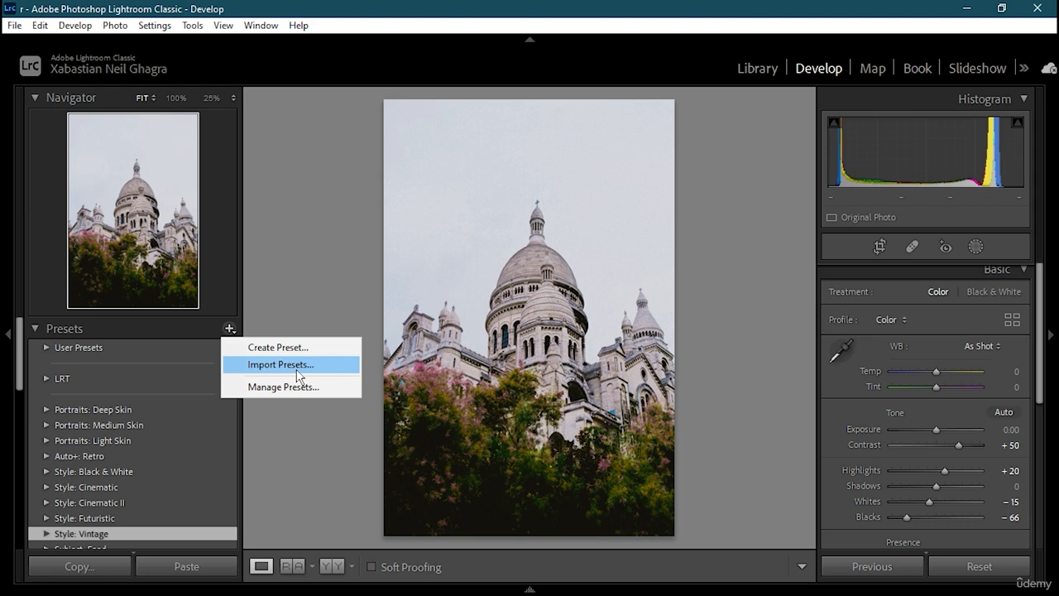
click(296, 369)
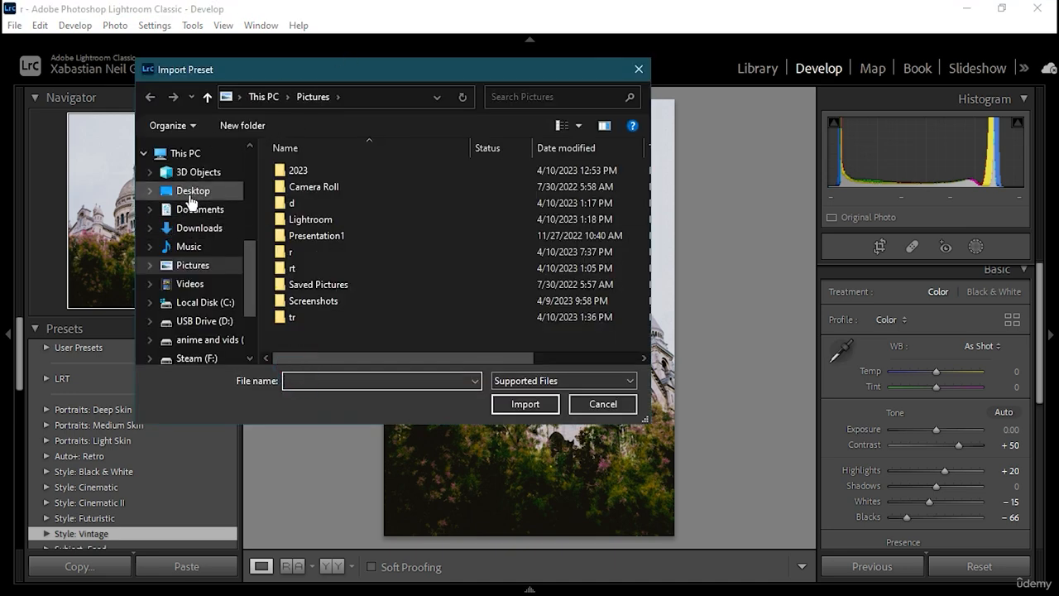
click(188, 228)
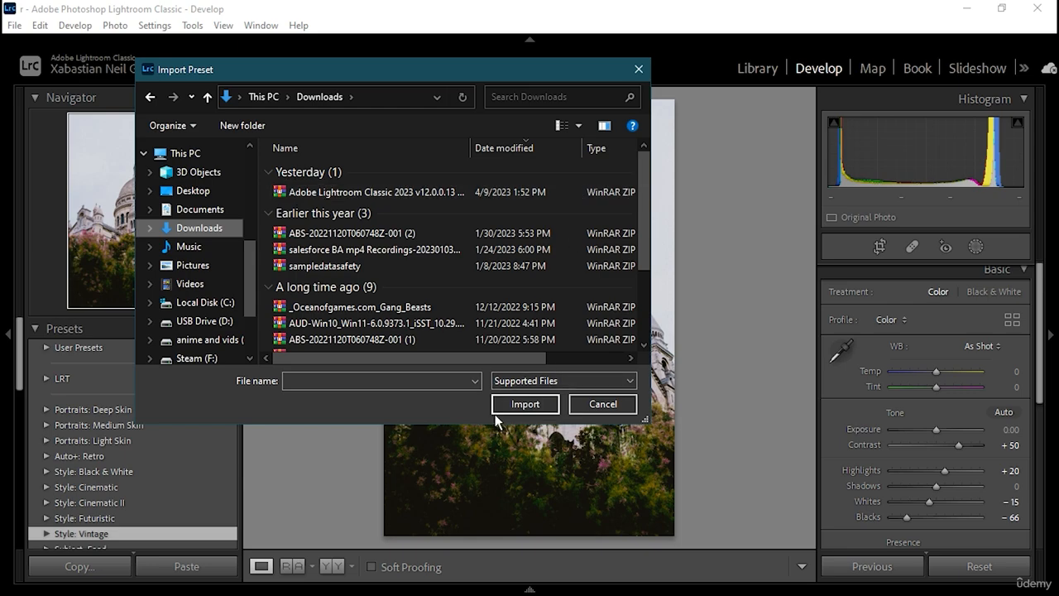
click(639, 68)
click(553, 335)
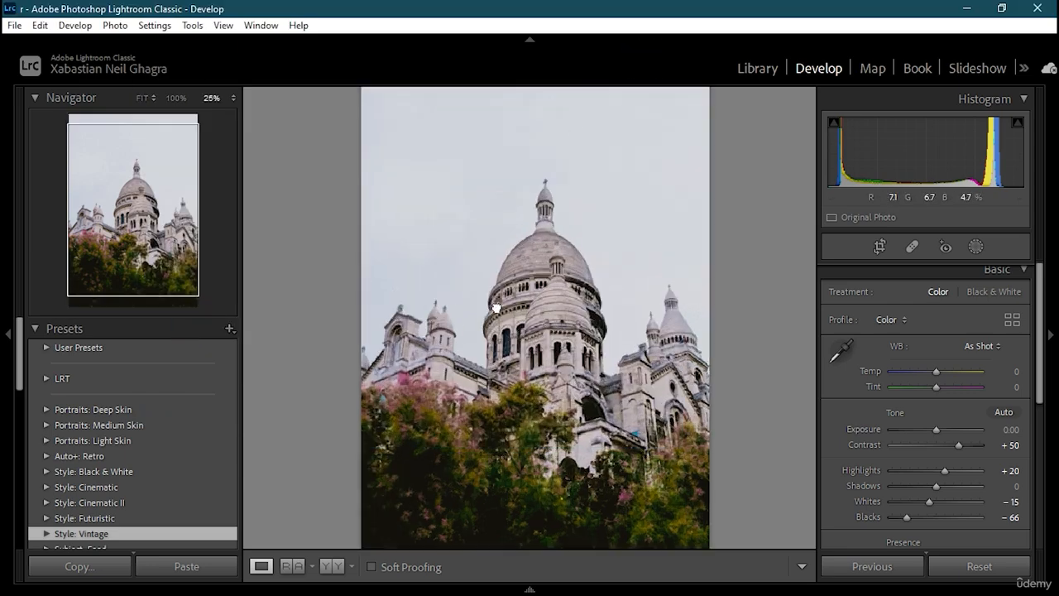
click(553, 335)
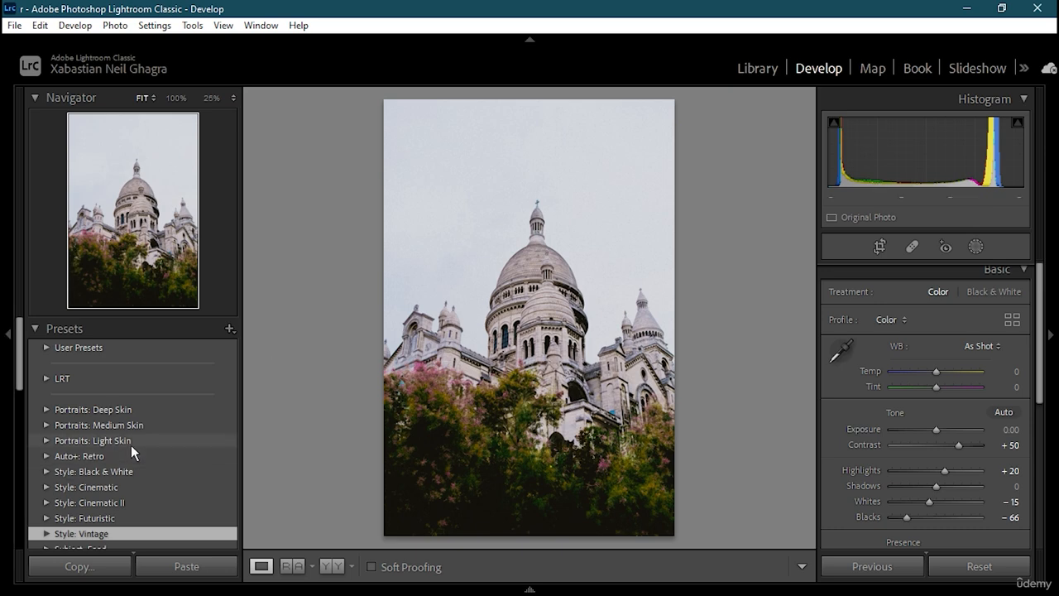
Hide the Classic - B&W Filter, Classic - B&W Presets and Classic - Color Presets groups from the preset list and check the list
click(230, 329)
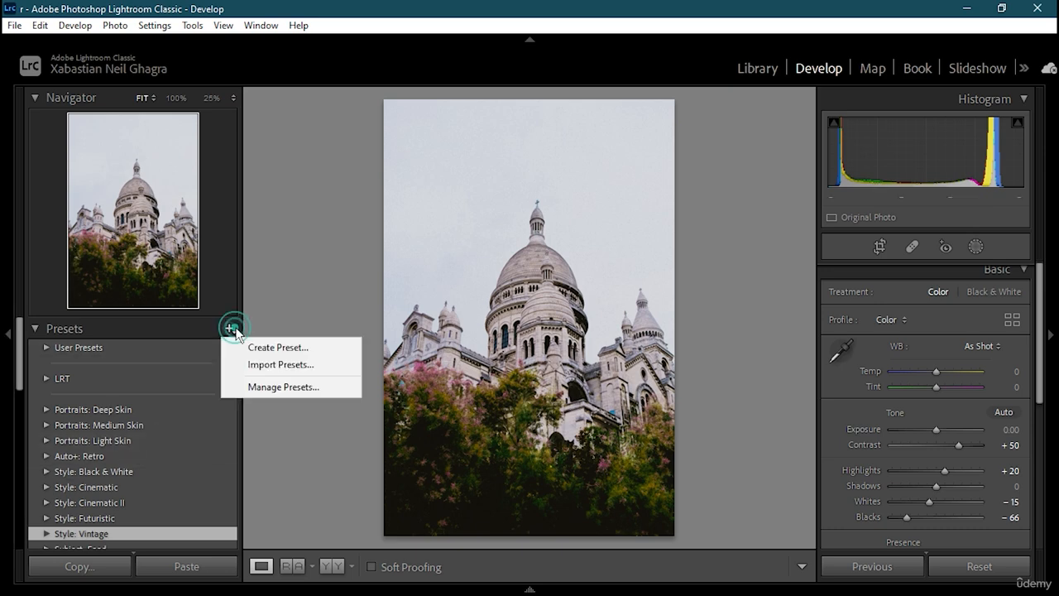
click(301, 392)
scroll(413, 267, down, 5)
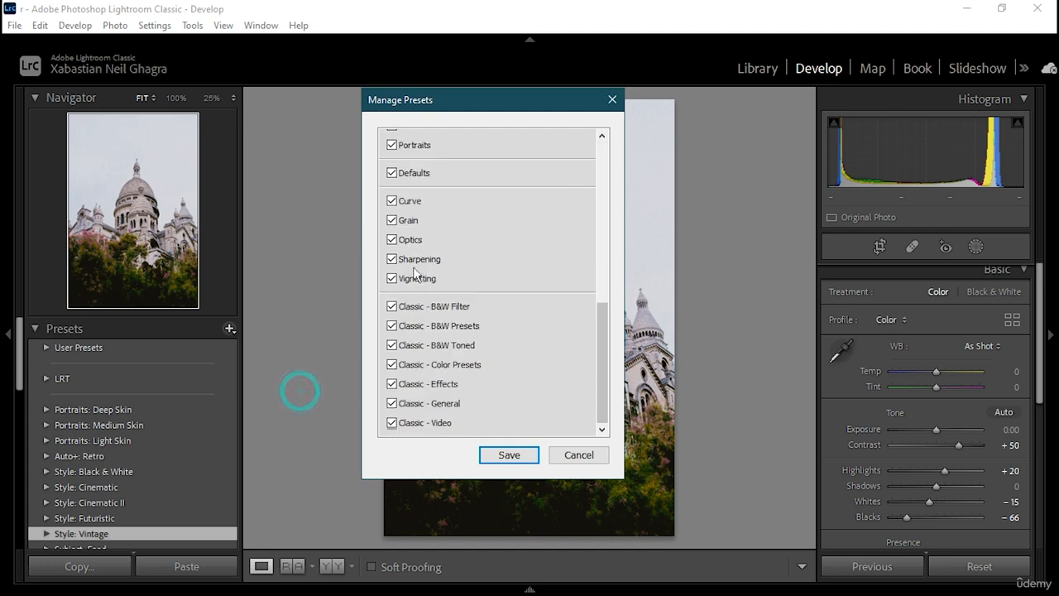
scroll(414, 276, up, 6)
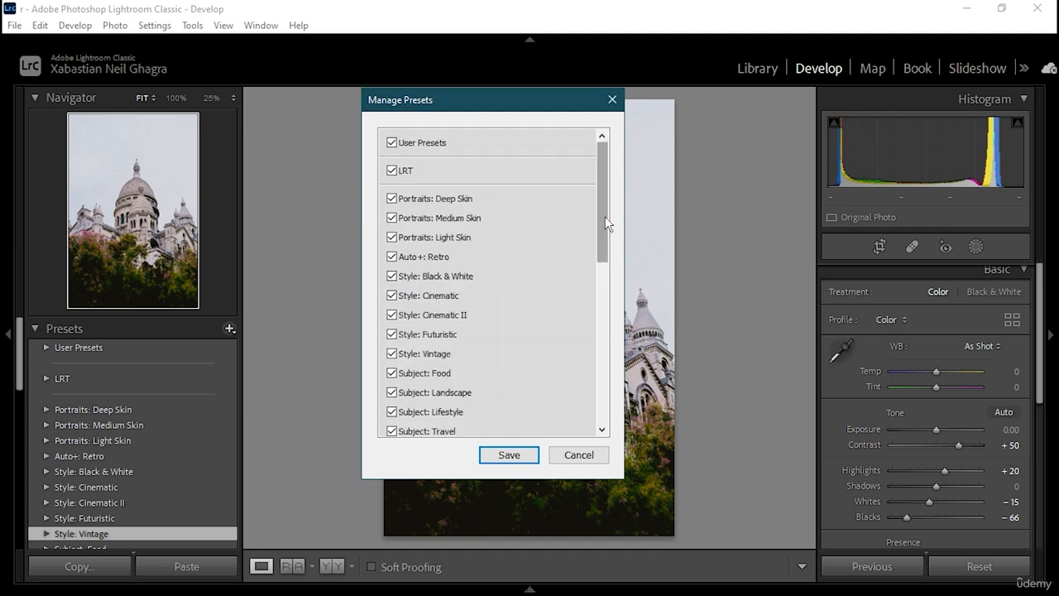
drag(602, 220, 604, 382)
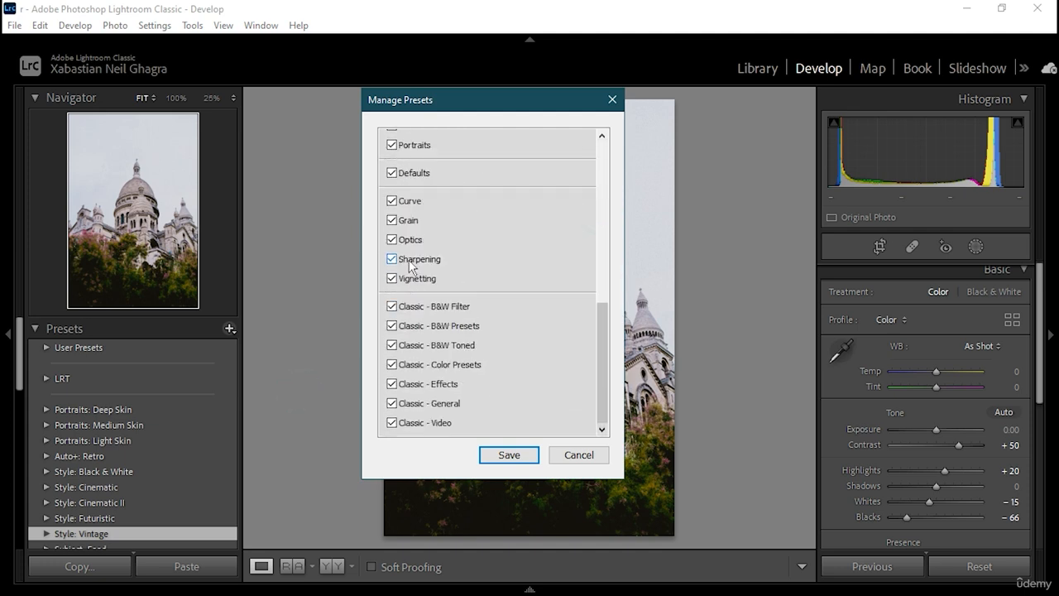
click(393, 306)
click(392, 325)
click(392, 364)
click(509, 454)
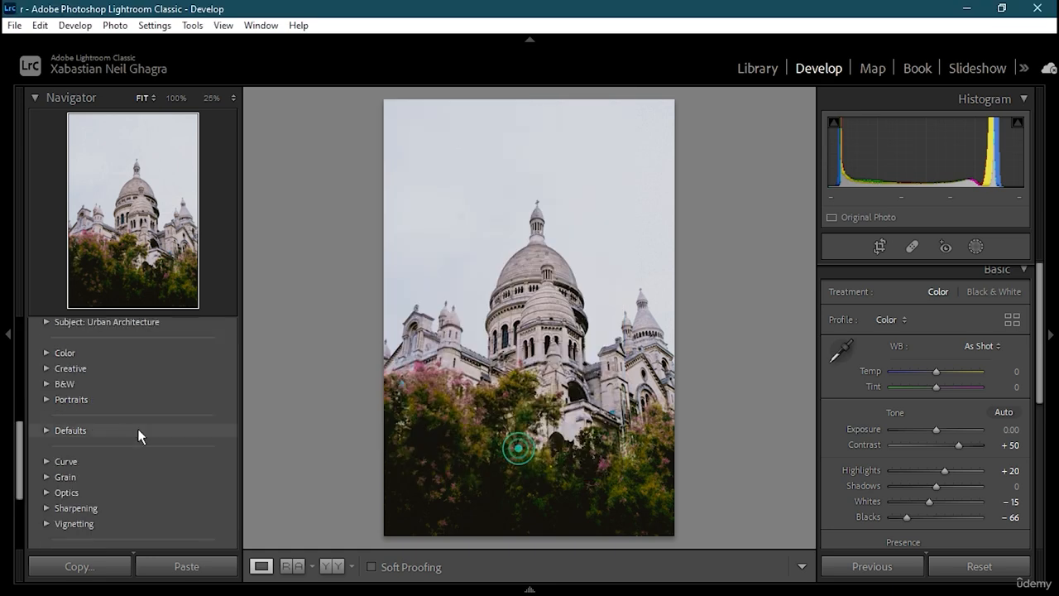
scroll(137, 430, down, 3)
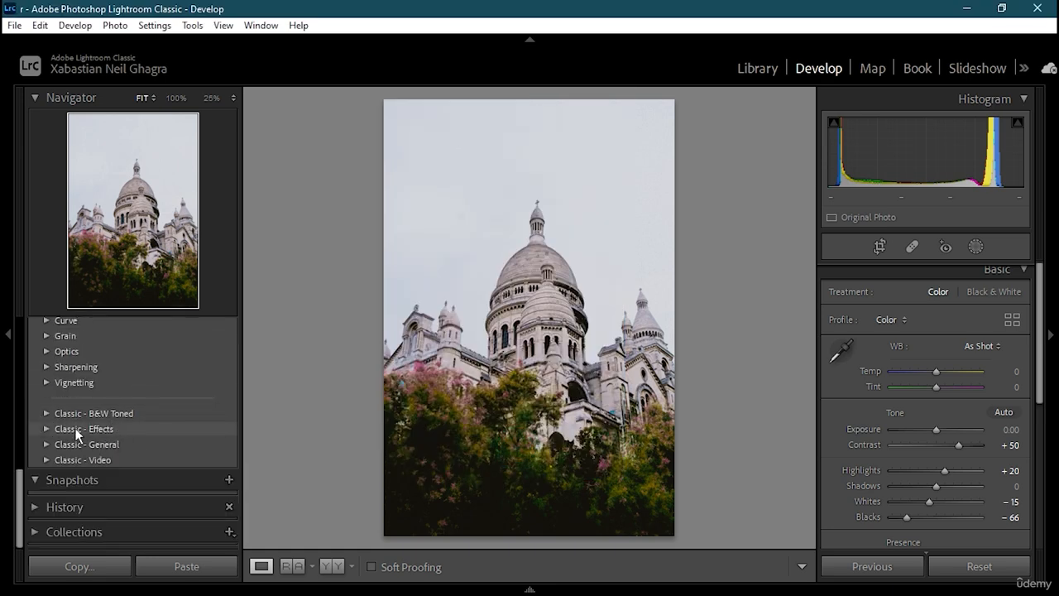
scroll(83, 414, up, 10)
Show the Classic - B&W Filter, Classic - B&W Presets and Classic - Color Presets groups in the preset list again and check the list
click(230, 327)
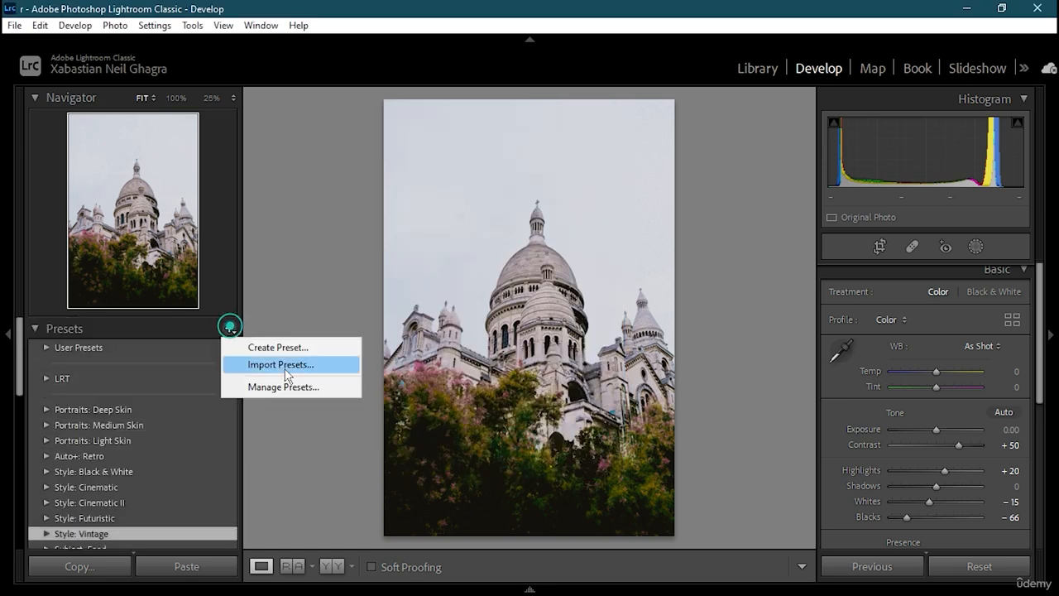
click(285, 387)
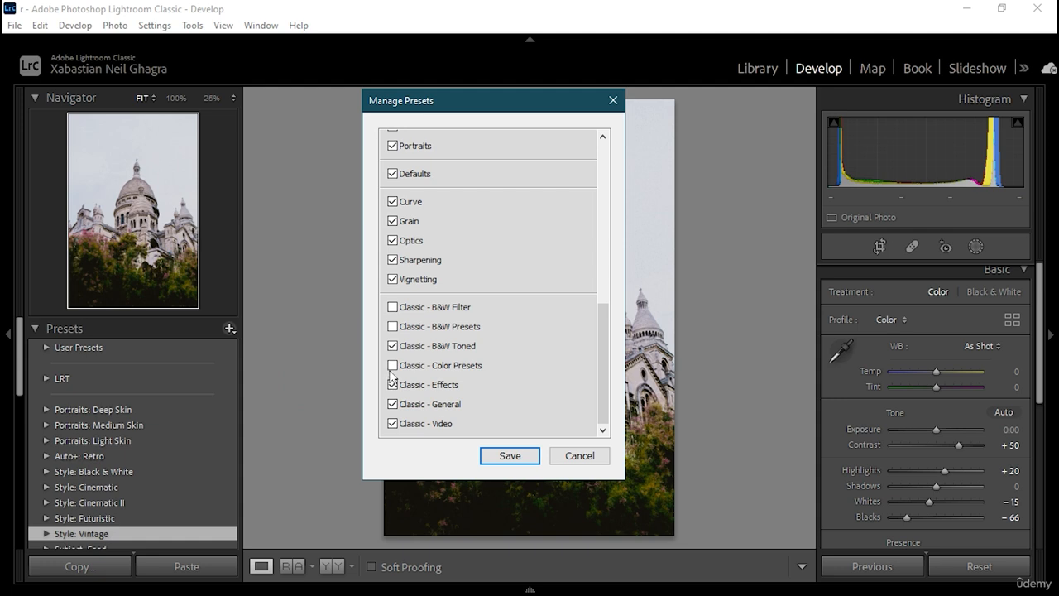
click(393, 365)
click(392, 326)
click(393, 308)
click(510, 455)
scroll(100, 447, down, 5)
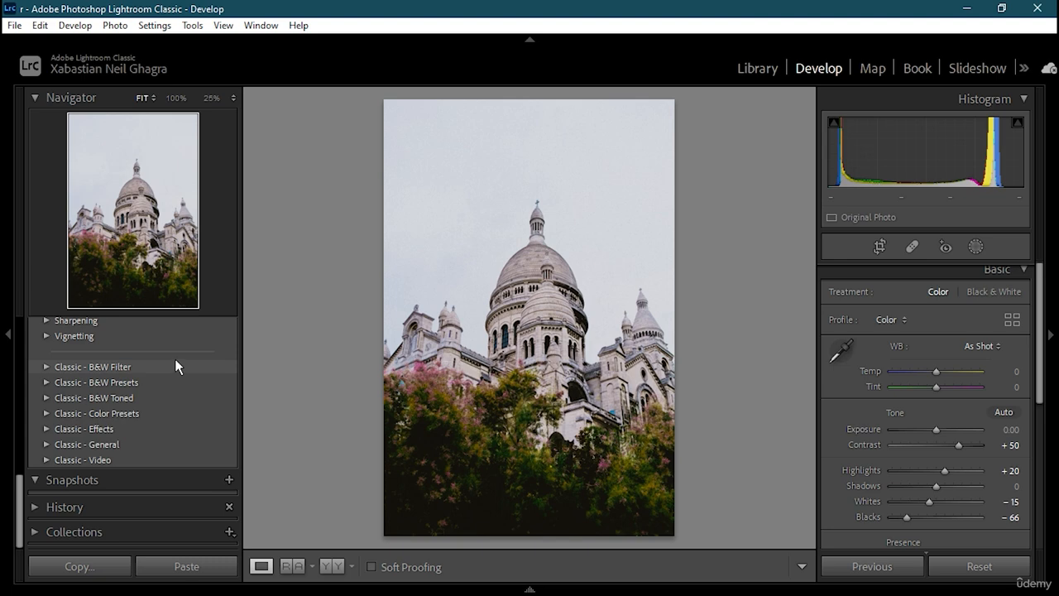
scroll(174, 367, up, 3)
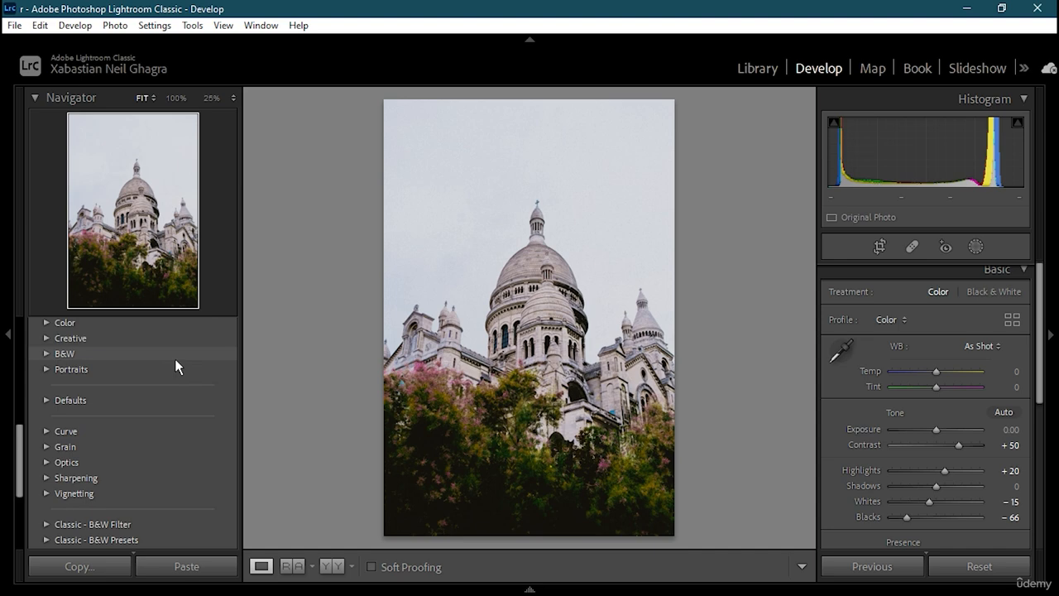
scroll(175, 366, up, 5)
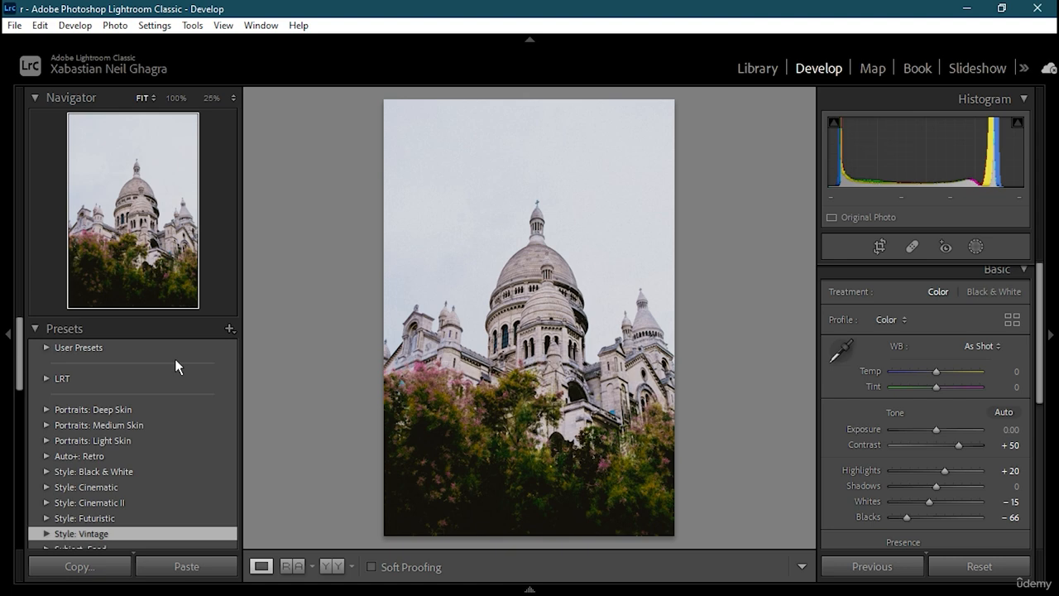
Undo the VN07 preset and the High Contrast & Detail preset on the church photo
key(ctrl+z)
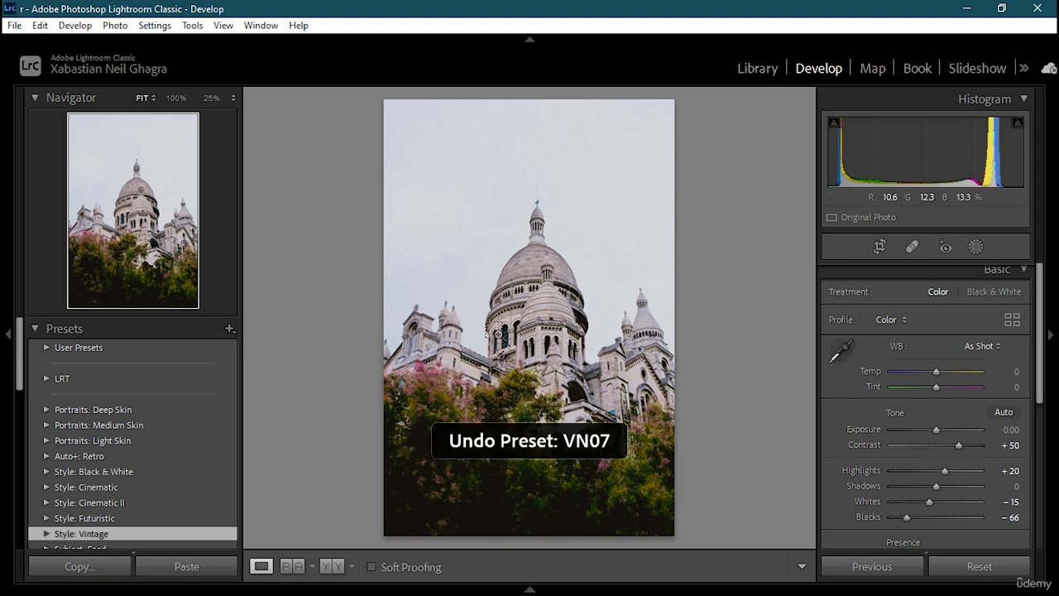
key(ctrl+z)
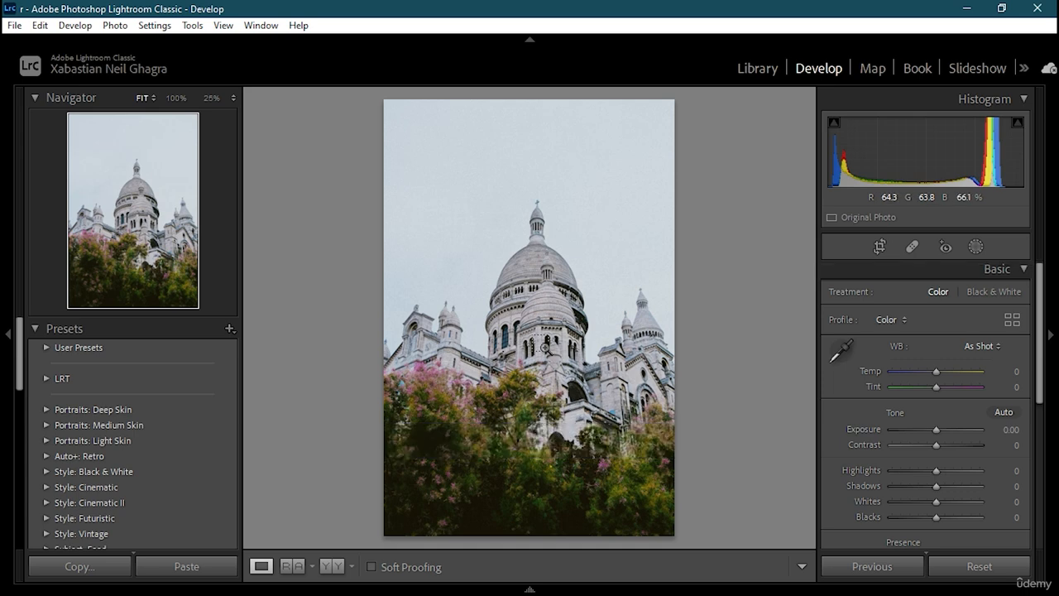
key(e)
key(ctrl+d)
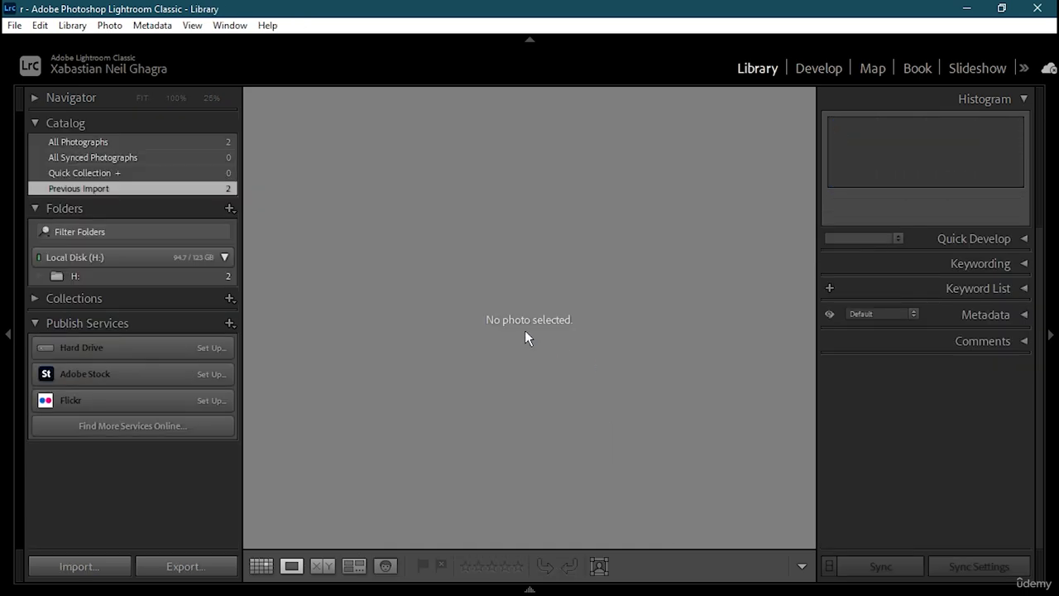
key(ctrl+z)
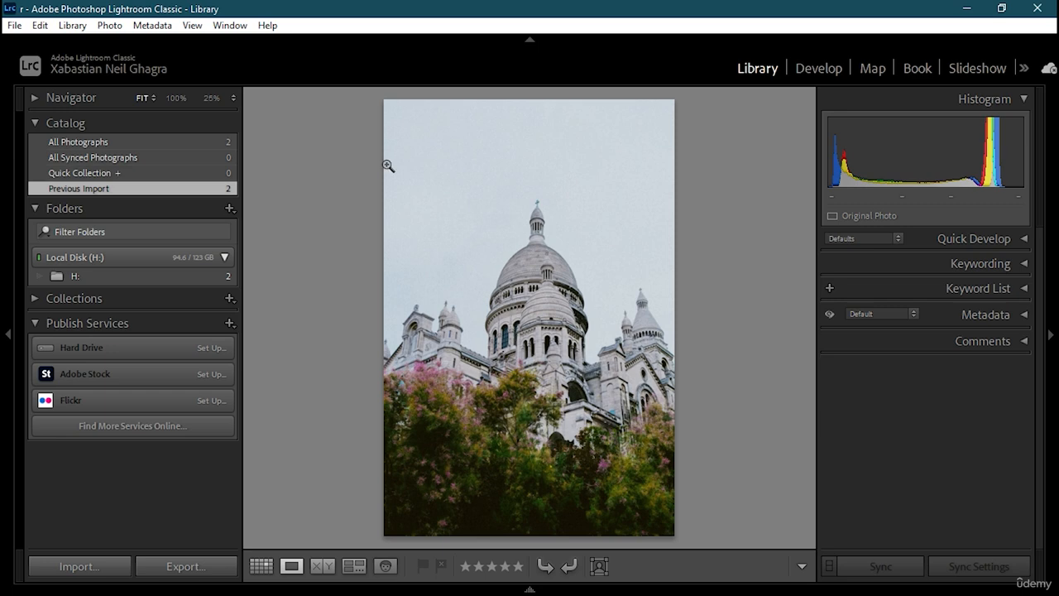
Return the church photo to the Develop module and set its white balance to Temp +12 and Tint -18
click(827, 69)
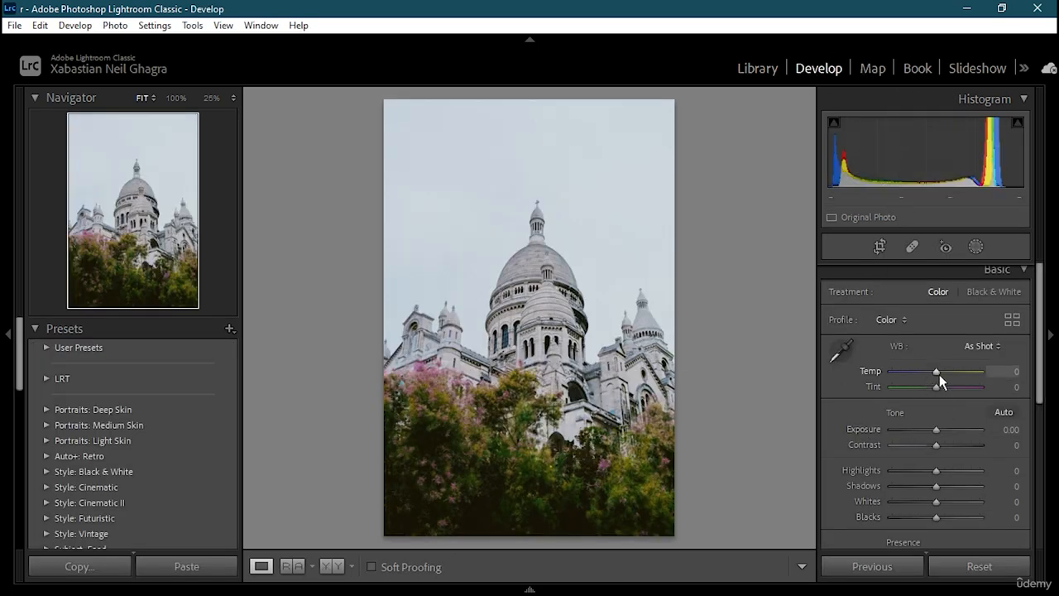
mouse_move(937, 373)
mouse_down()
mouse_move(958, 375)
mouse_move(925, 389)
mouse_up()
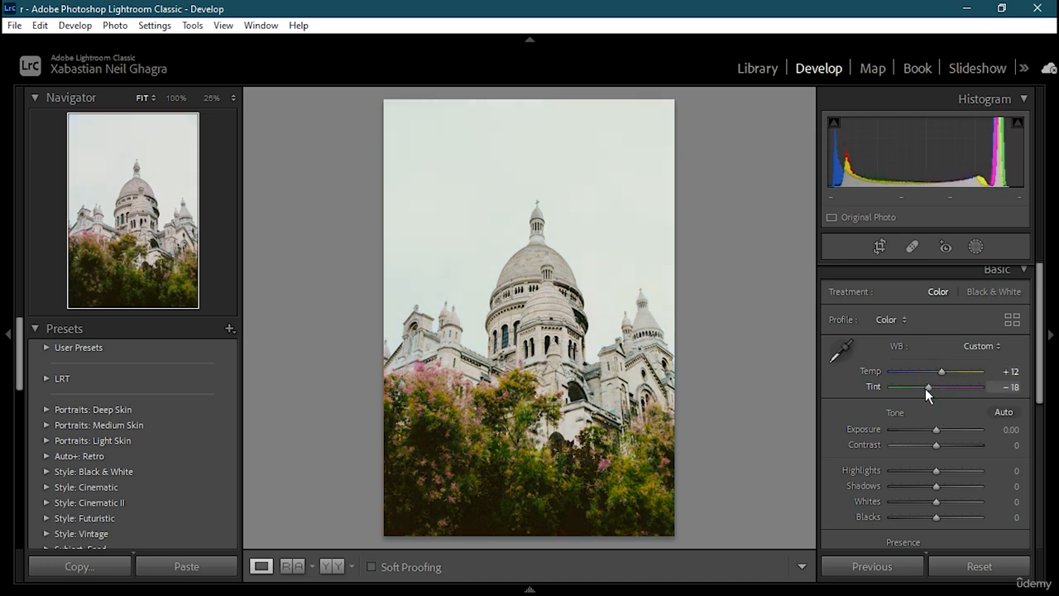
Set Exposure -0.88, Contrast +35, Highlights -14, Shadows +25, Whites -21, Blacks +30, Texture +33, Clarity +35, Dehaze +28, Vibrance -14 and Saturation -4
drag(936, 429, 954, 514)
scroll(921, 488, down, 1)
scroll(914, 516, down, 1)
mouse_move(933, 479)
mouse_down()
mouse_move(951, 478)
mouse_move(949, 491)
mouse_move(941, 466)
mouse_move(930, 467)
mouse_move(935, 481)
mouse_up()
scroll(937, 502, down, 1)
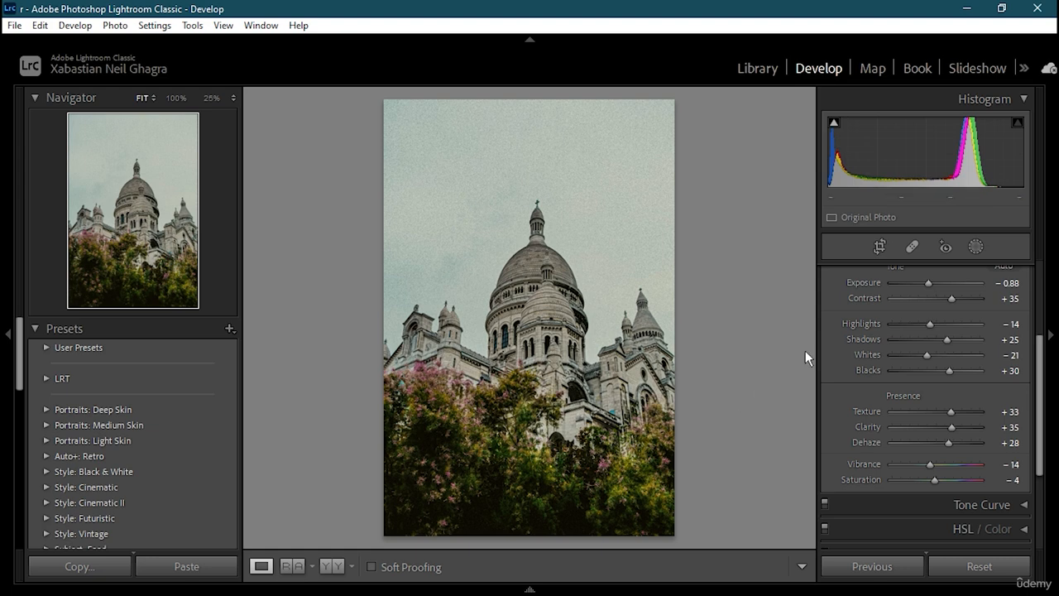
scroll(824, 351, down, 1)
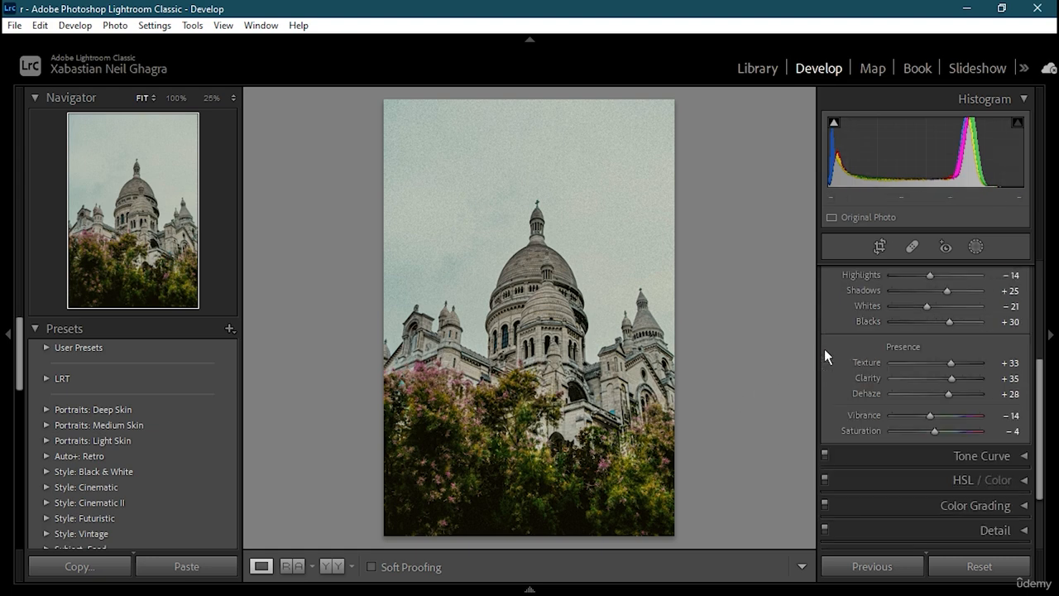
Raise the middle of the church photo's parametric tone curve slightly to brighten the darker midtones
click(1014, 457)
mouse_move(921, 397)
mouse_down()
mouse_move(919, 421)
mouse_move(919, 386)
mouse_up()
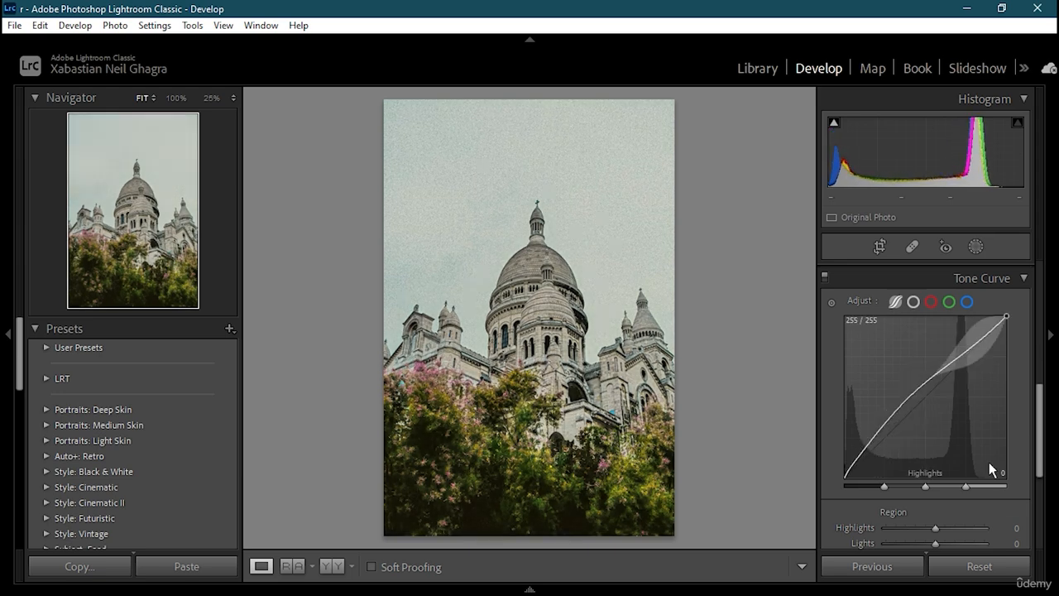
click(1025, 278)
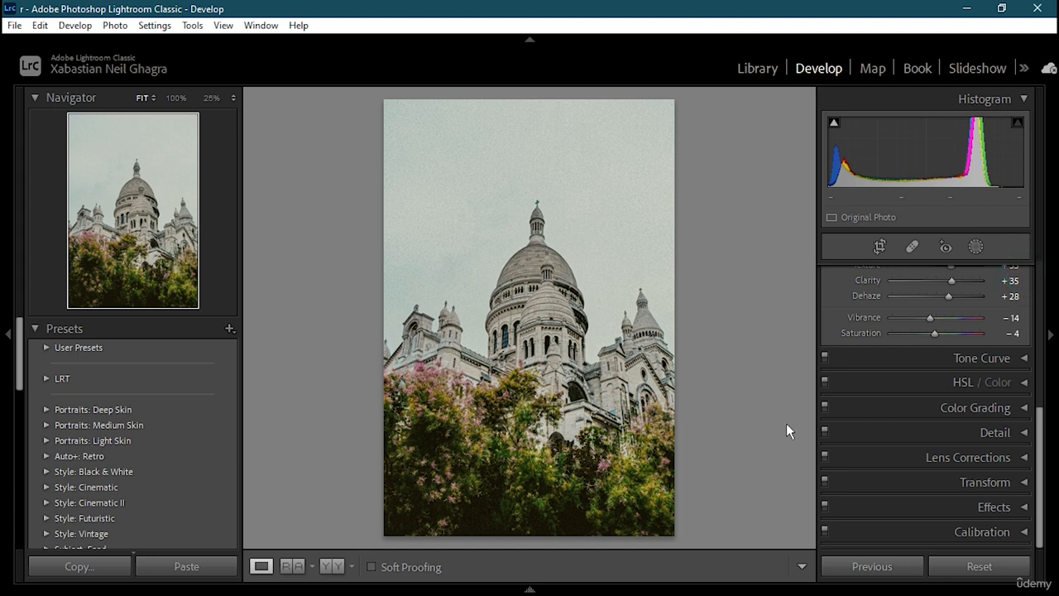
Set the church photo's Sharpening Amount to 47 in the Detail settings
click(1023, 433)
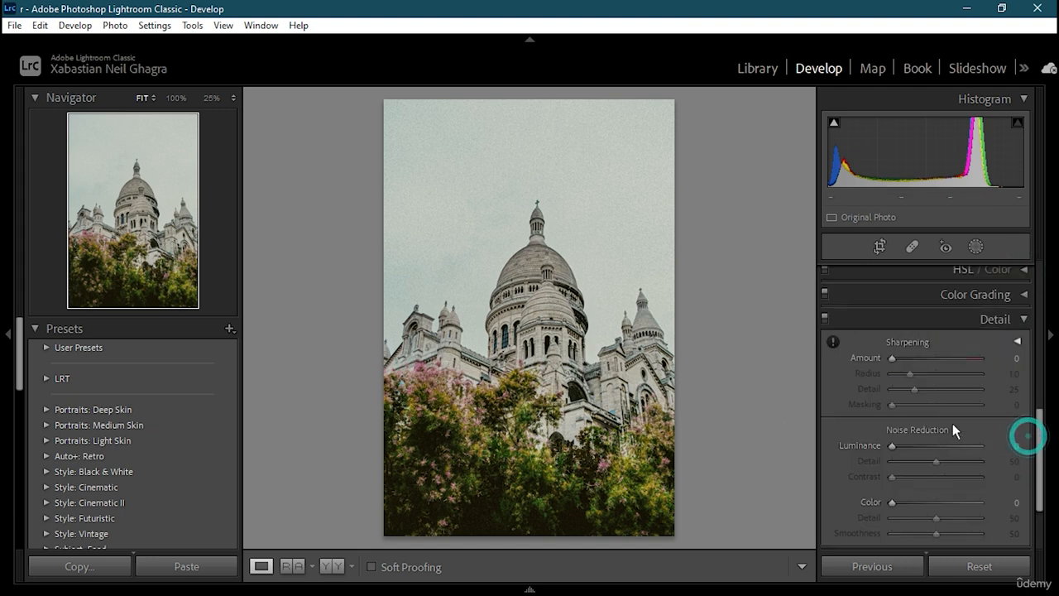
drag(898, 356, 923, 359)
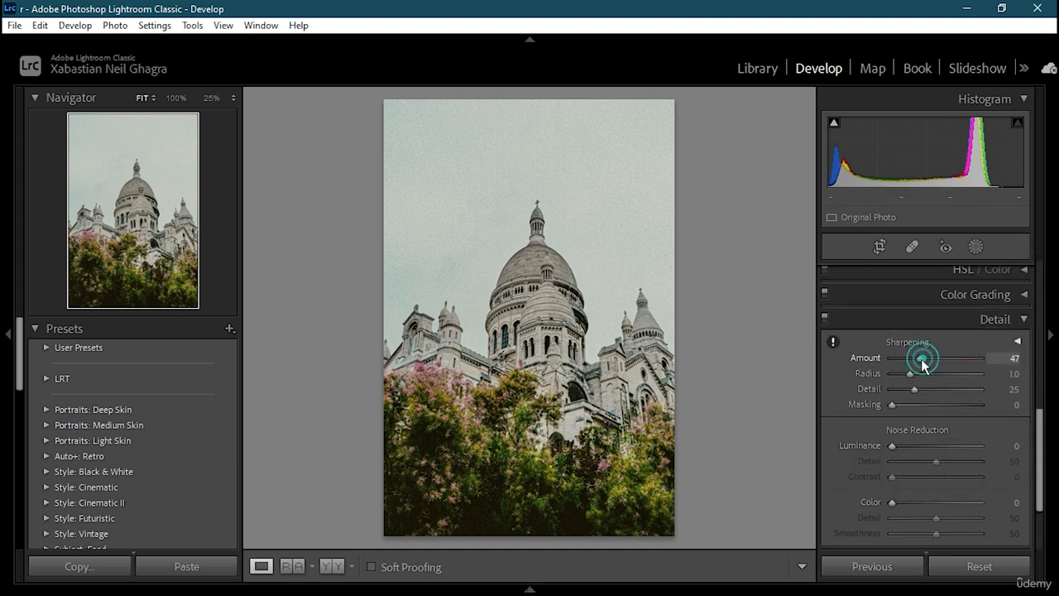
click(1023, 319)
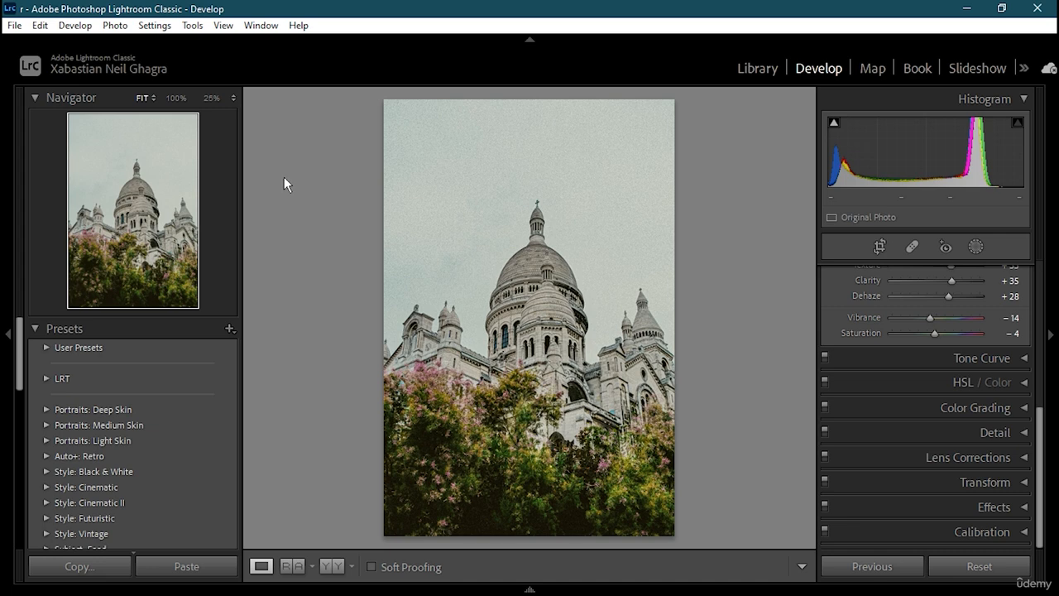
Start a new Develop preset named trt and assign it to the LRT group
click(230, 330)
click(300, 348)
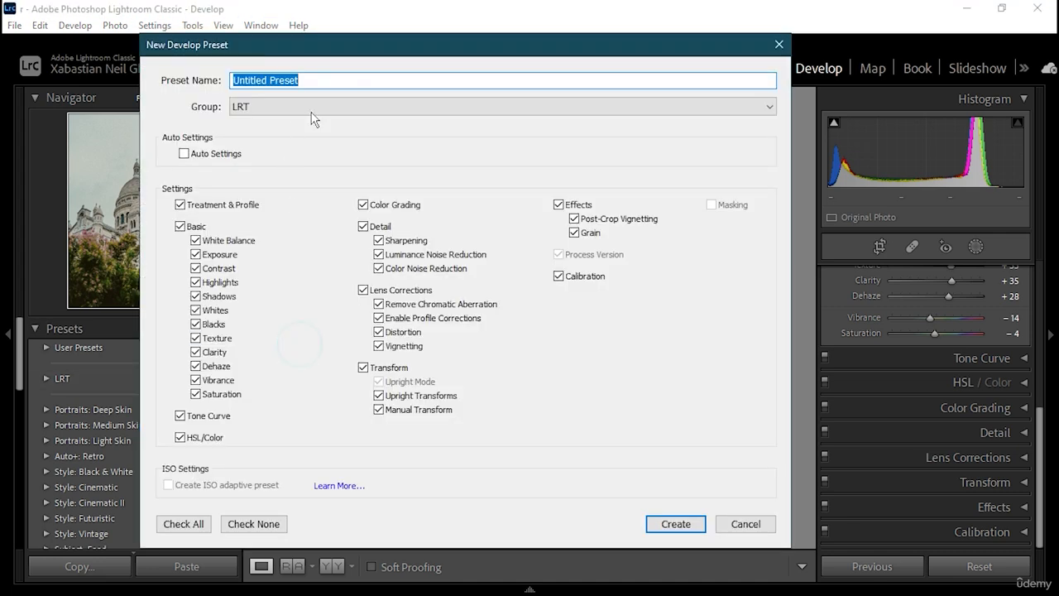
drag(355, 79, 166, 64)
key(BackSpace)
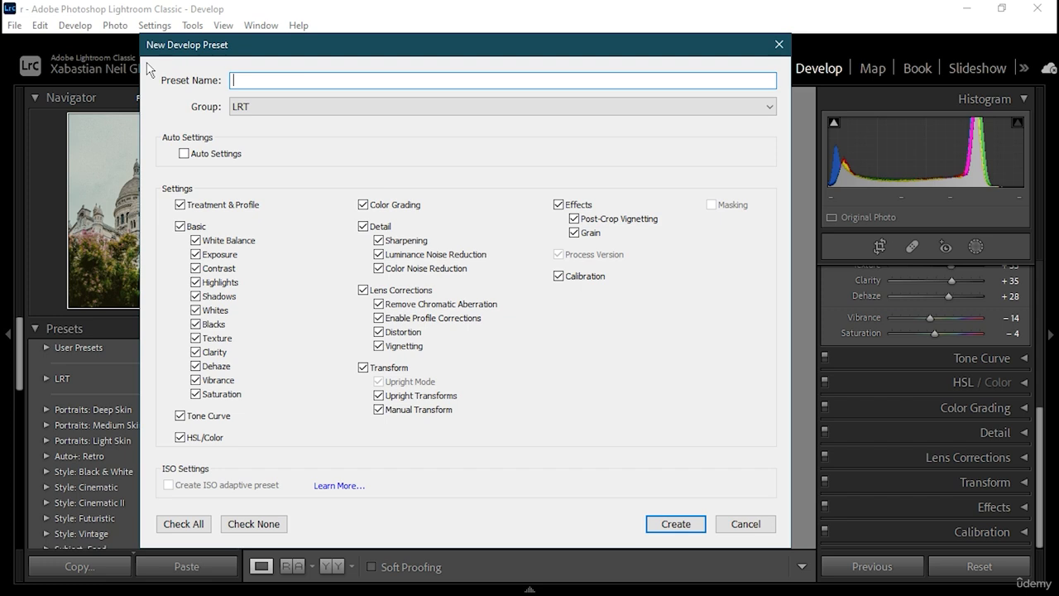
text(trt)
click(298, 102)
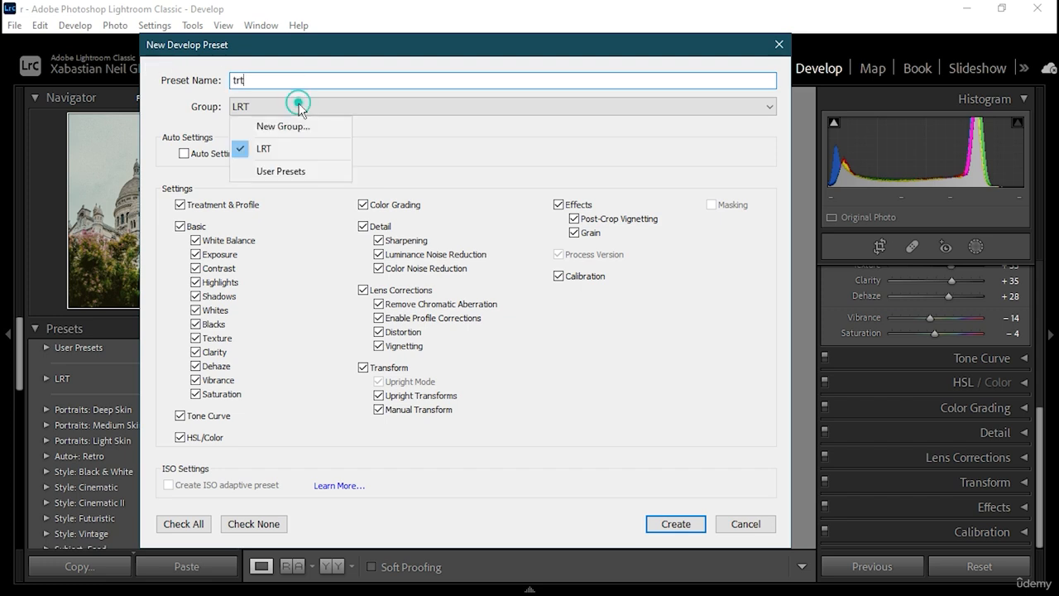
click(287, 147)
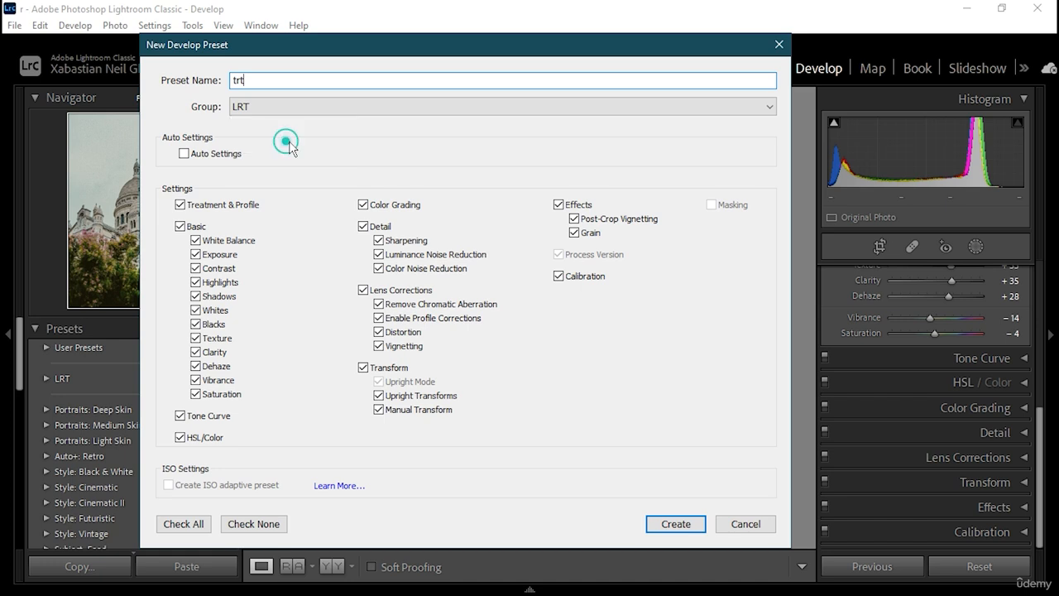
Create the trt preset with Auto Settings off and Exposure included among its saved settings
click(184, 153)
click(184, 154)
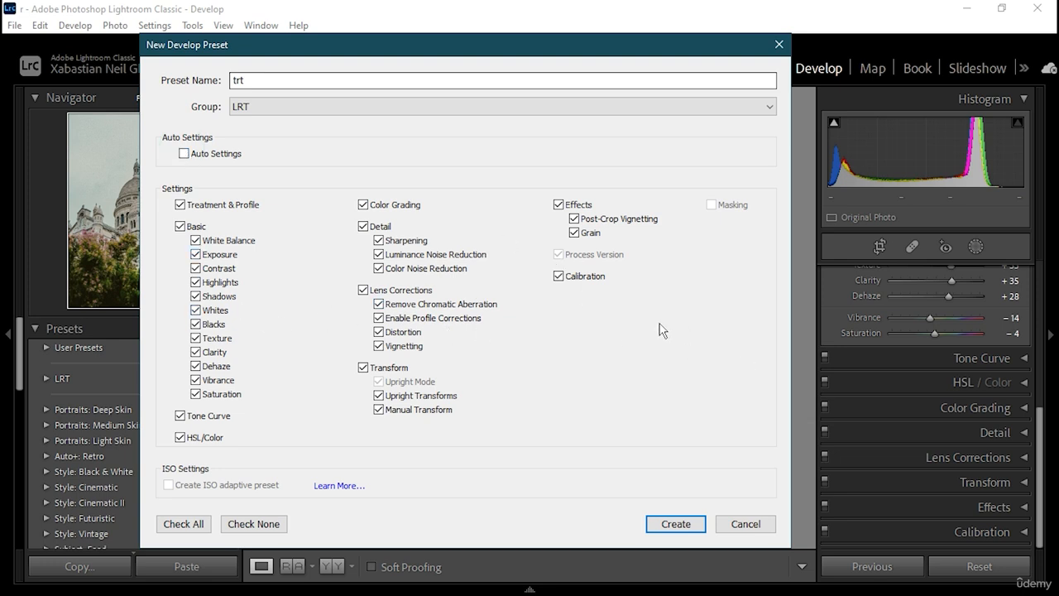
click(196, 255)
click(193, 261)
click(676, 524)
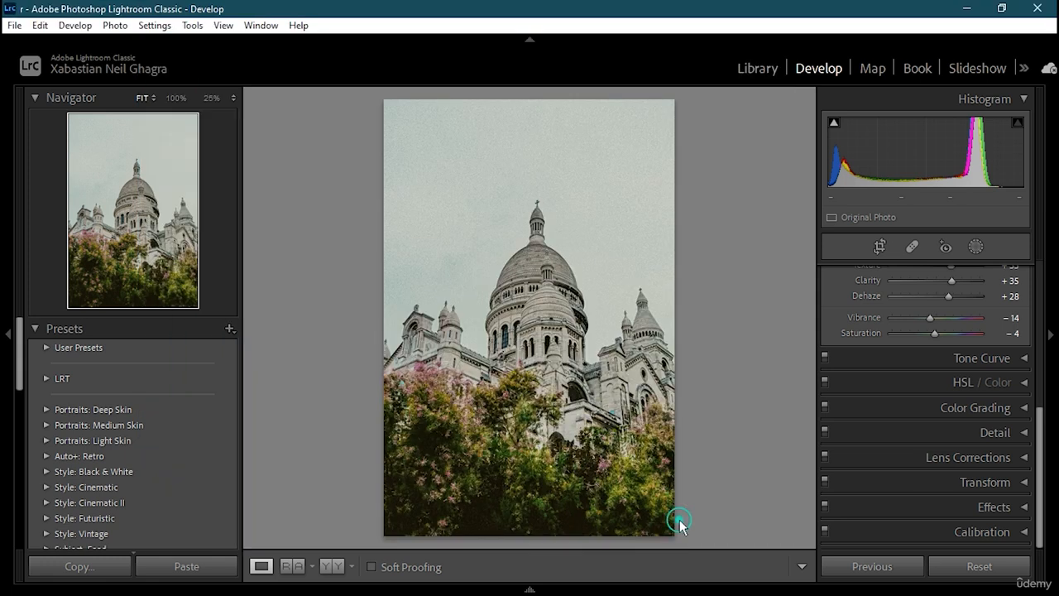
Apply the PD03 Yellow preset from Portraits: Deep Skin to the church photo and replace it with the trt preset from the LRT group
click(45, 374)
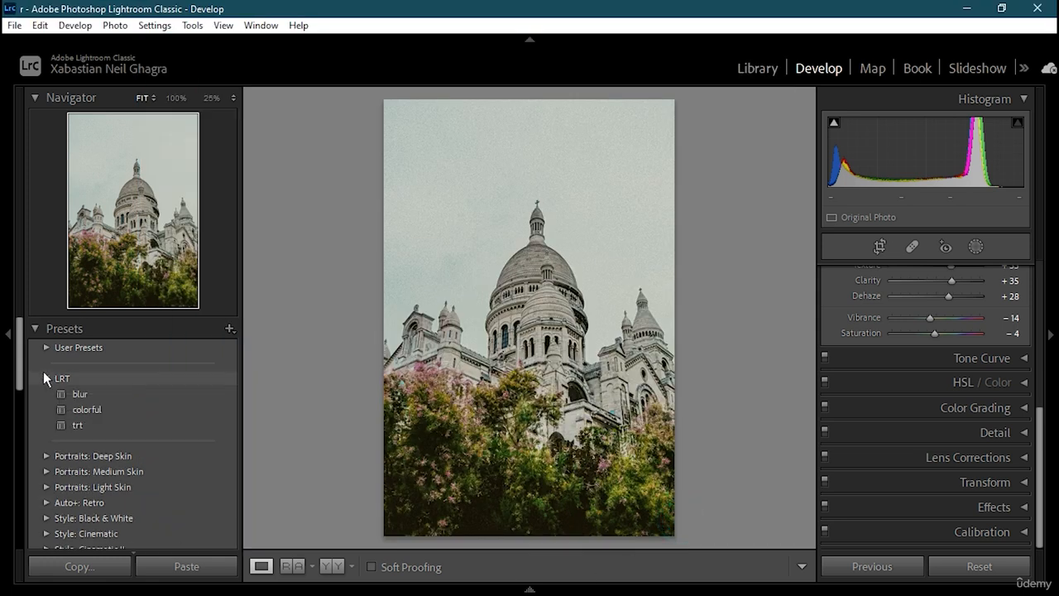
click(110, 454)
click(47, 456)
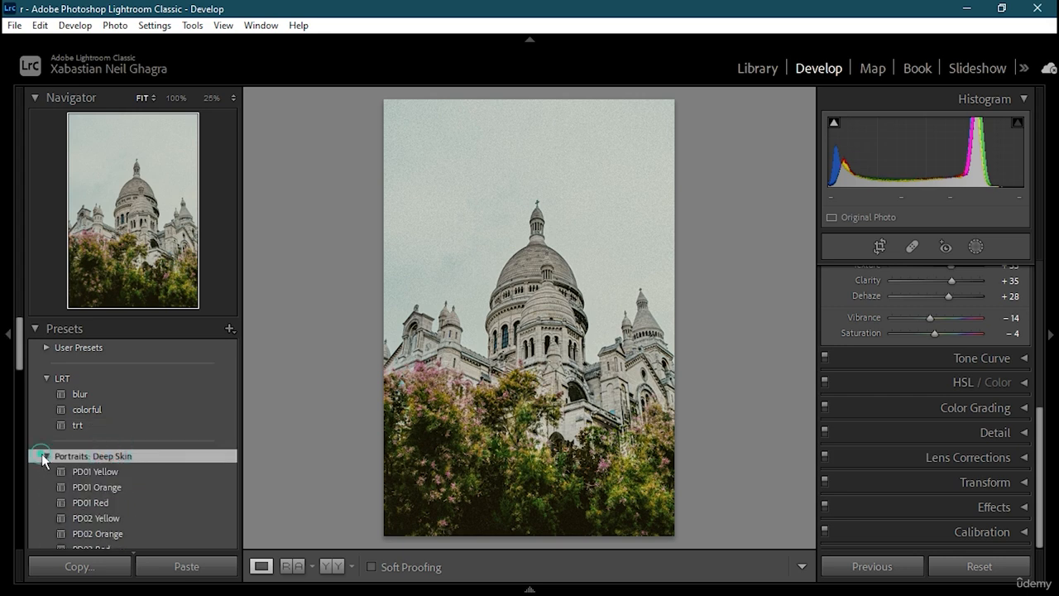
scroll(118, 545, down, 2)
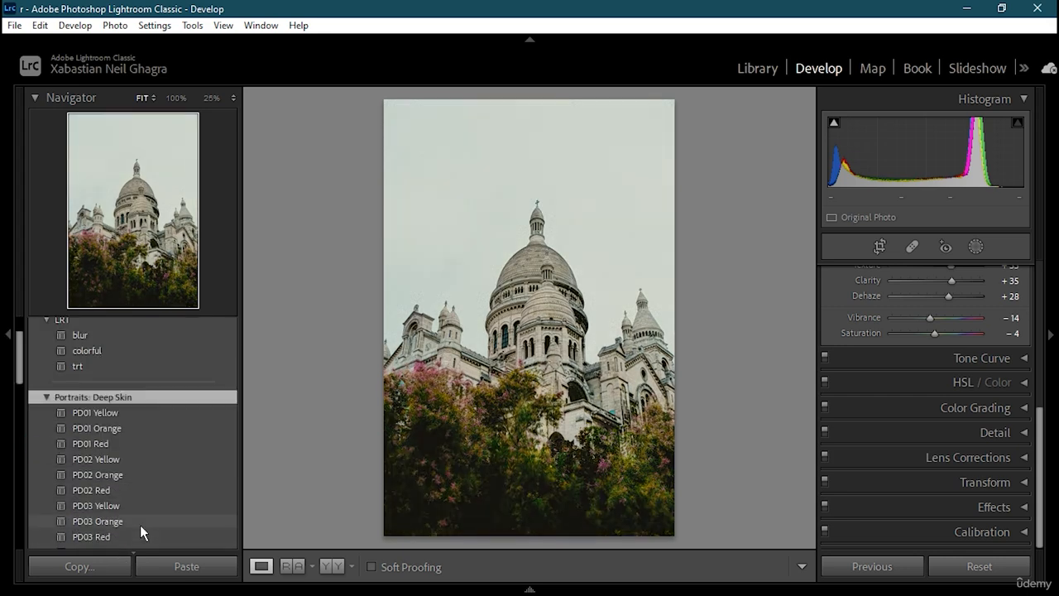
click(101, 506)
click(101, 508)
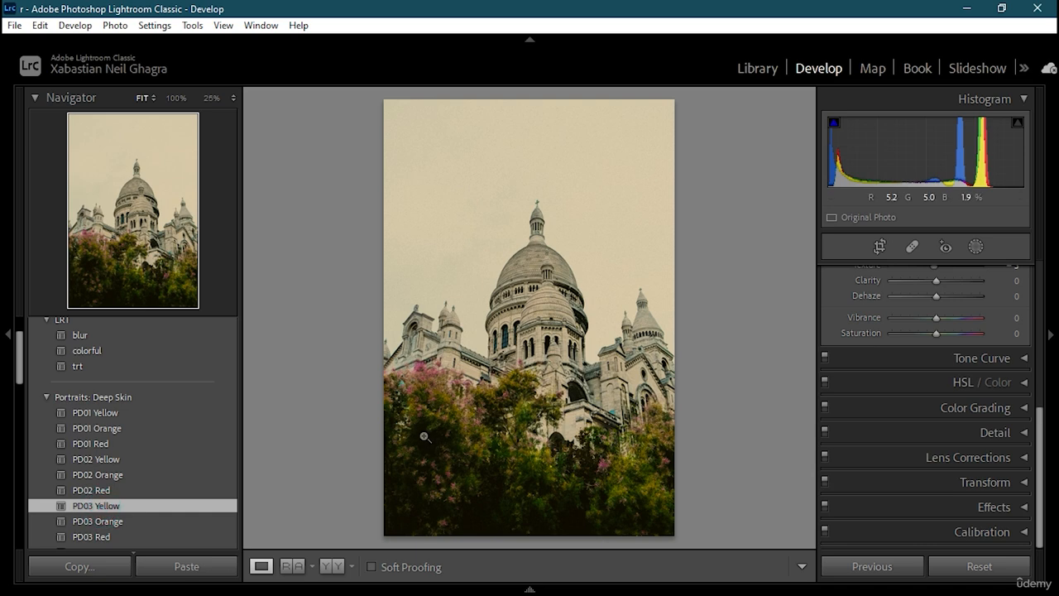
click(89, 365)
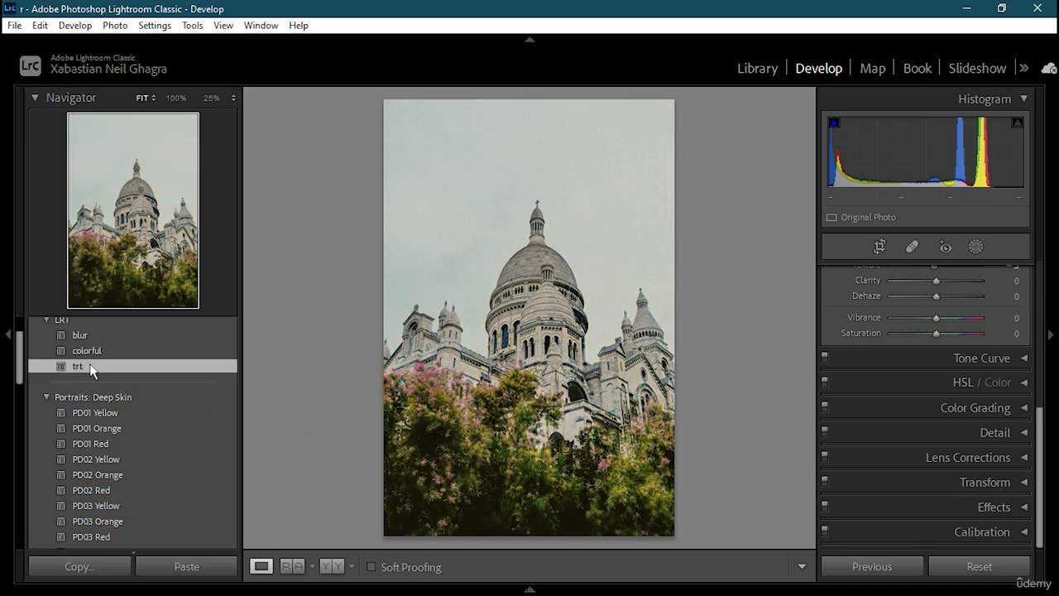